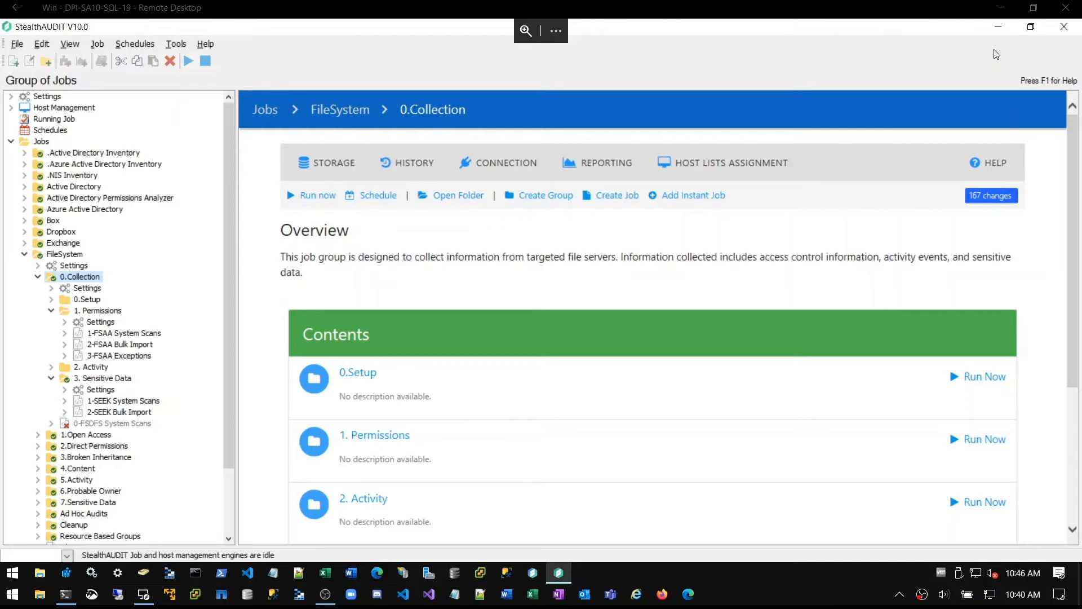
Step: Minimize StealthAUDIT, switch to the local PowerShell terminal, and log in over SSH to 192.168.15.71 as admin with the account password
{"action": "left_click", "coordinate": [997, 27]}
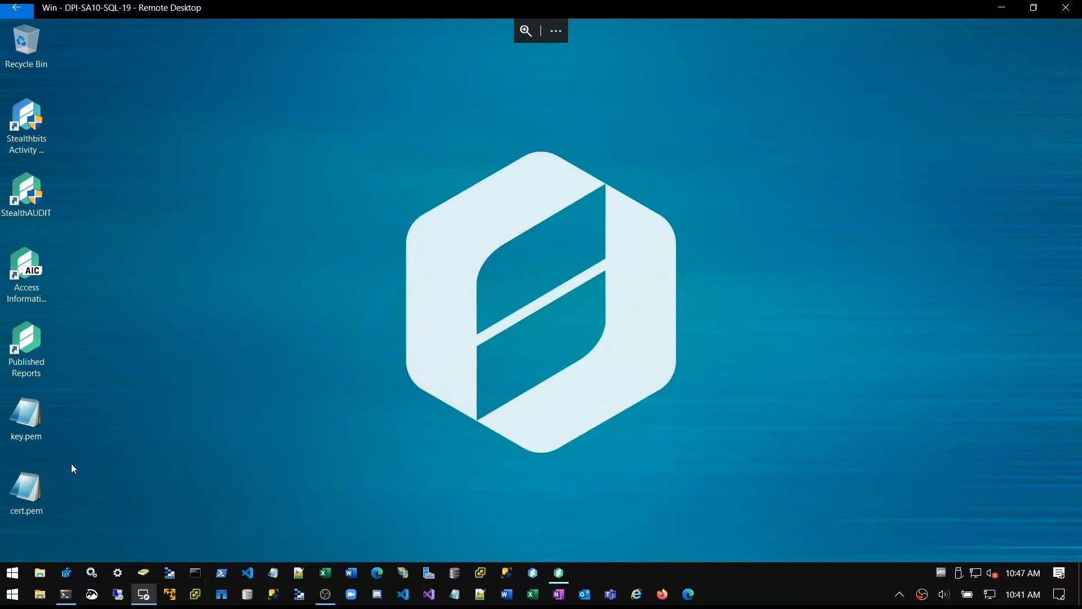
{"action": "left_click", "coordinate": [66, 595]}
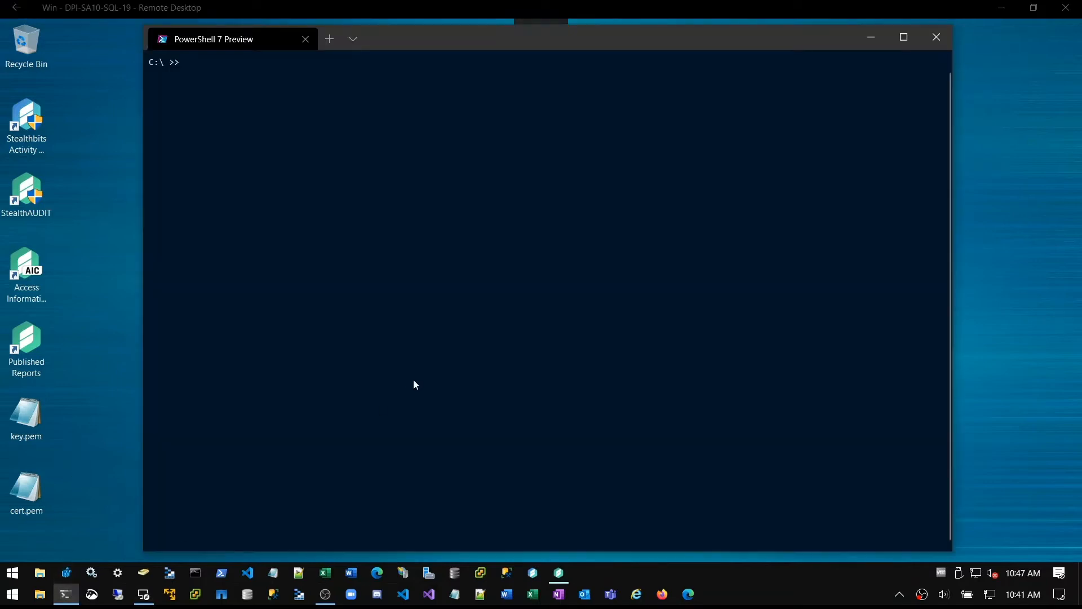
{"action": "type", "text": "ssh admin@192.168.15.71"}
{"action": "key", "text": "Return"}
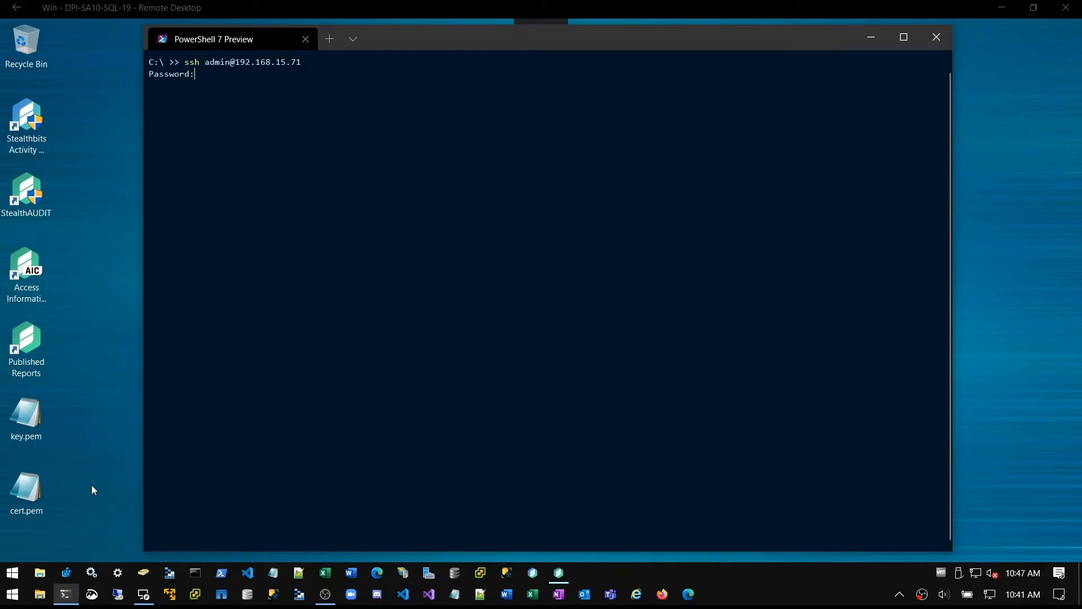
{"action": "key", "text": "Return"}
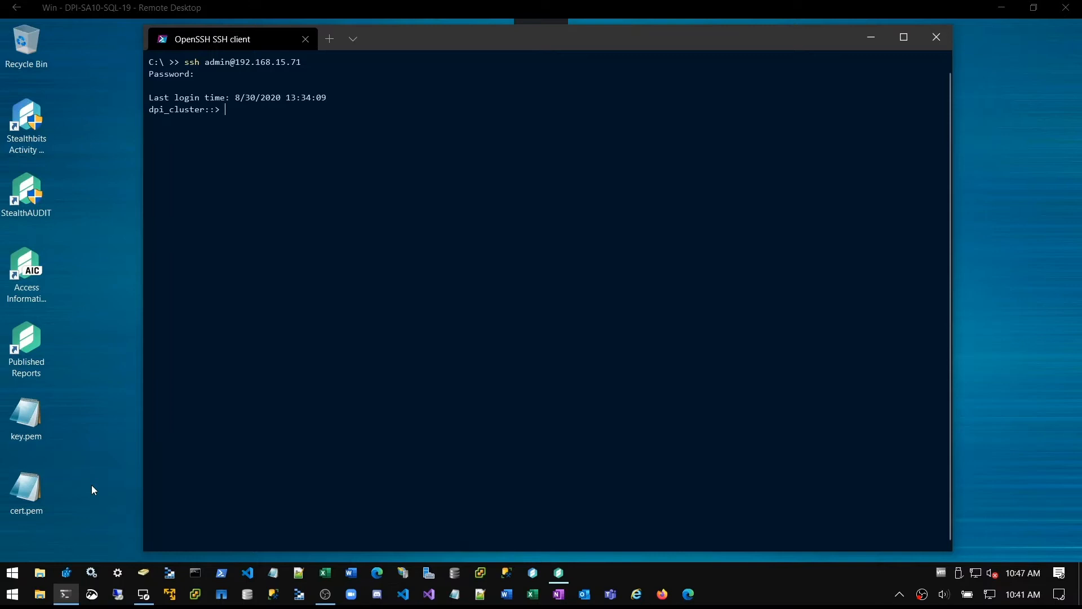
Step: Start installing a server certificate with "security certificate install -vserver dpi_svm -type server"
{"action": "type", "text": "security certificate install -vserver"}
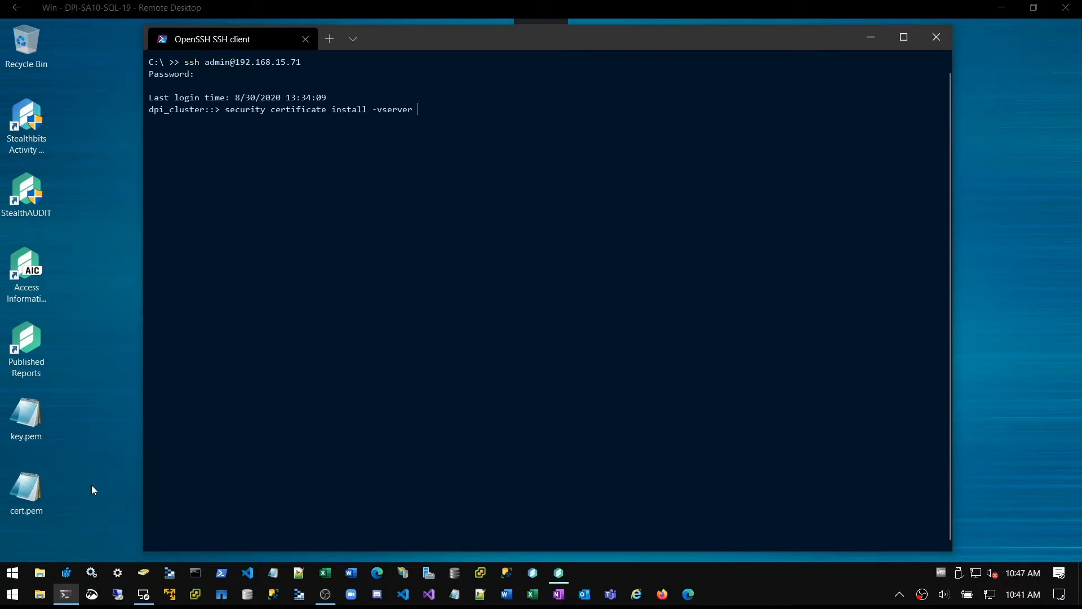
{"action": "type", "text": " dpi_svm -type server"}
{"action": "key", "text": "Return"}
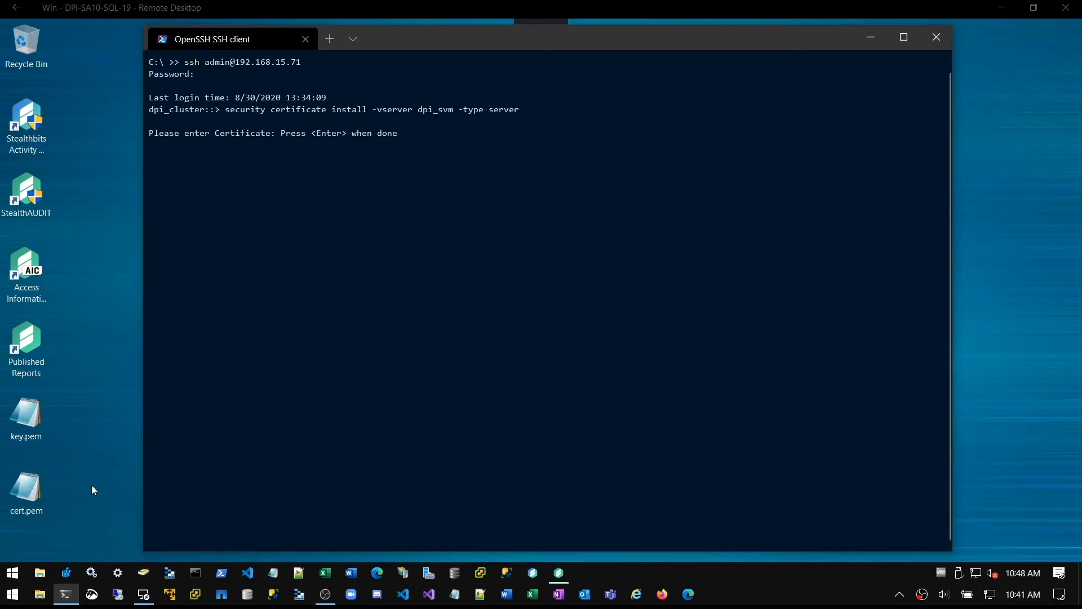
Step: Copy the full contents of cert.pem from the desktop and submit them at the SSH session's certificate prompt
{"action": "double_click", "coordinate": [25, 495]}
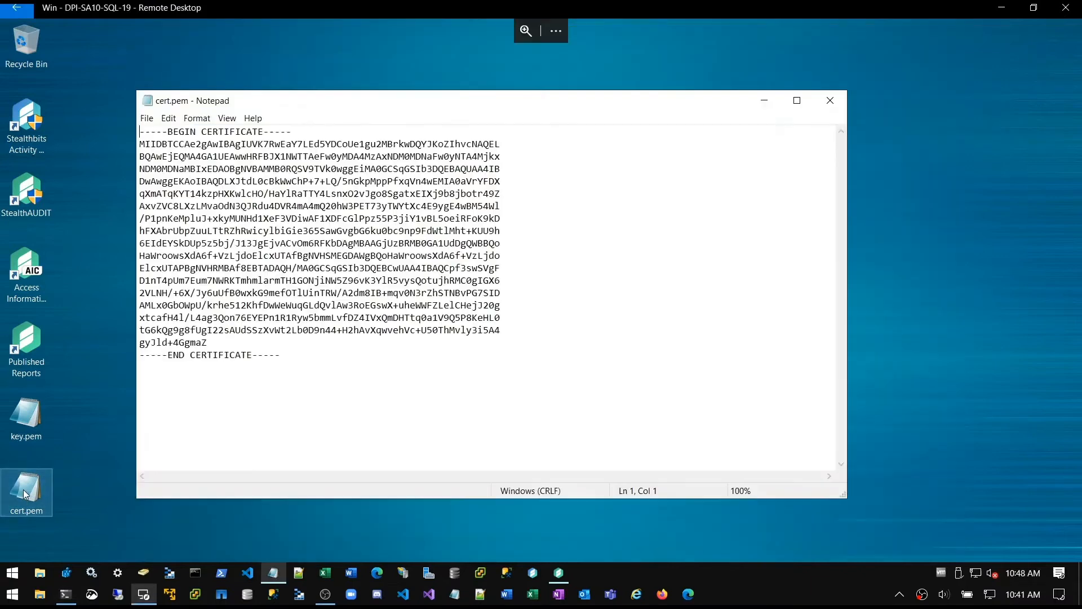
{"action": "left_click", "coordinate": [305, 354]}
{"action": "key", "text": "ctrl+a"}
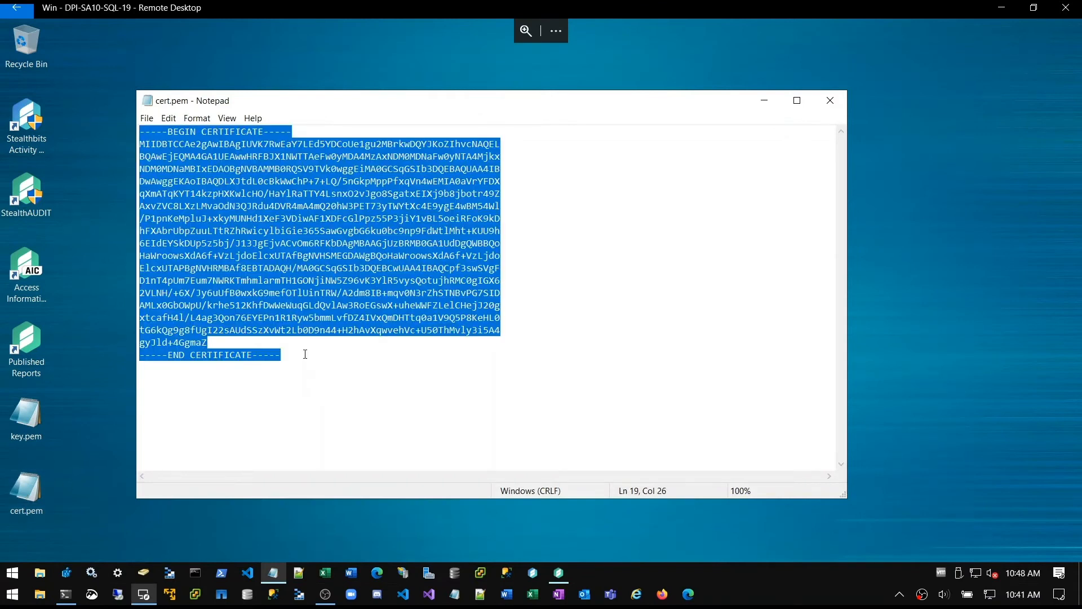
{"action": "right_click", "coordinate": [256, 364]}
{"action": "left_click", "coordinate": [172, 398]}
{"action": "left_click", "coordinate": [66, 594]}
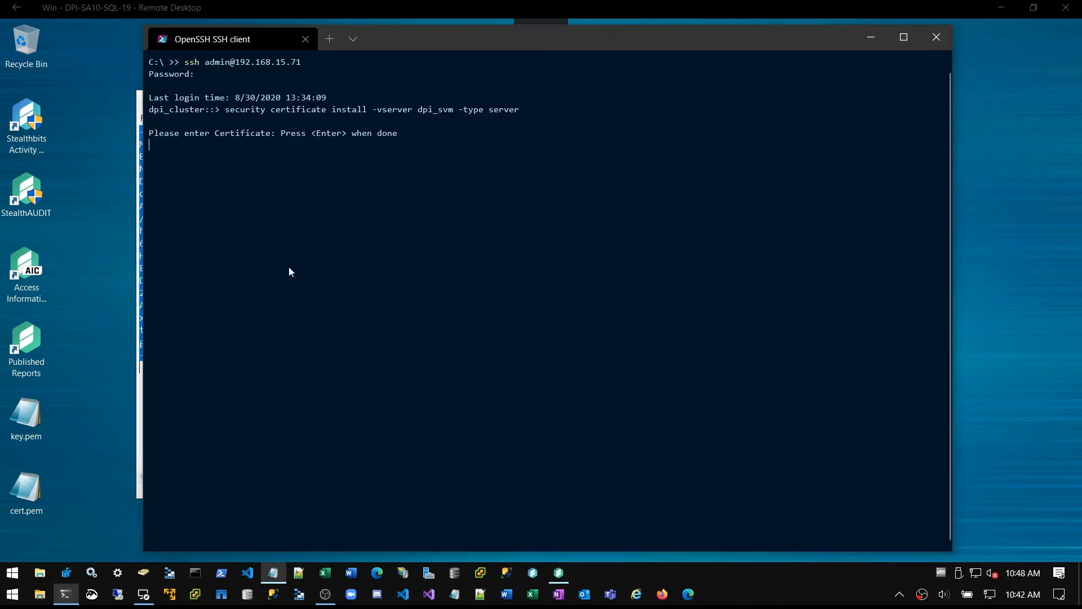
{"action": "key", "text": "ctrl+v"}
{"action": "left_click", "coordinate": [467, 331]}
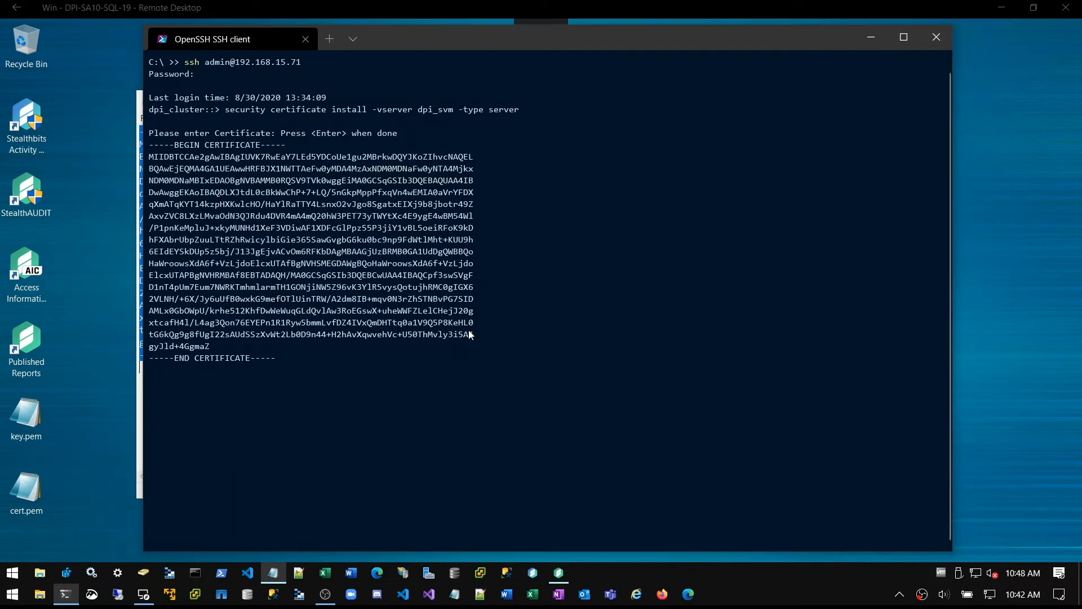
{"action": "key", "text": "Return"}
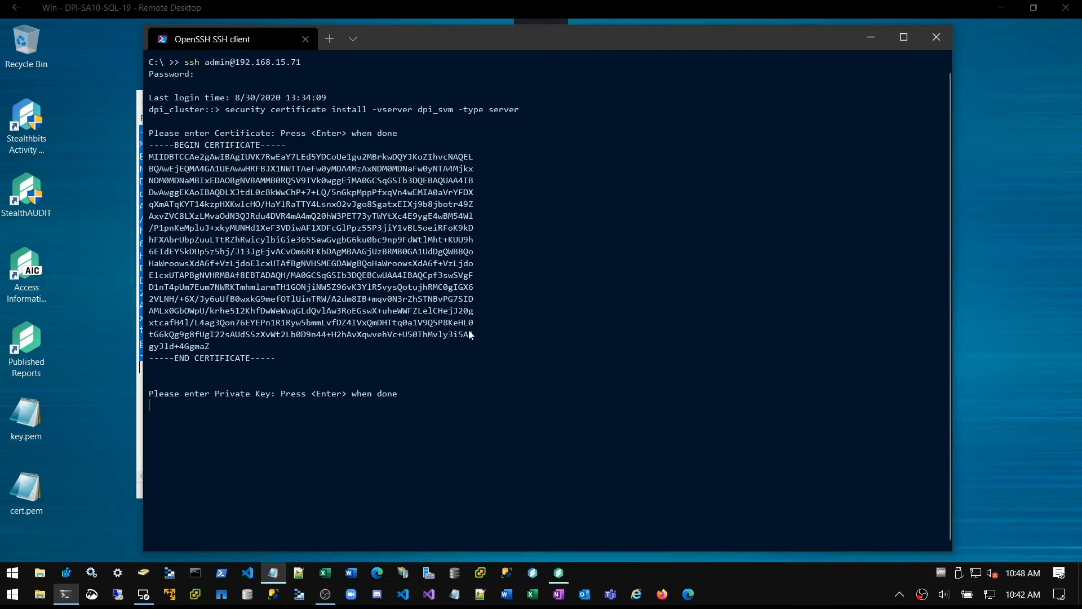
Step: Copy the private key from key.pem into the private key prompt, submit it, and decline entering root or intermediate certificates
{"action": "double_click", "coordinate": [36, 412]}
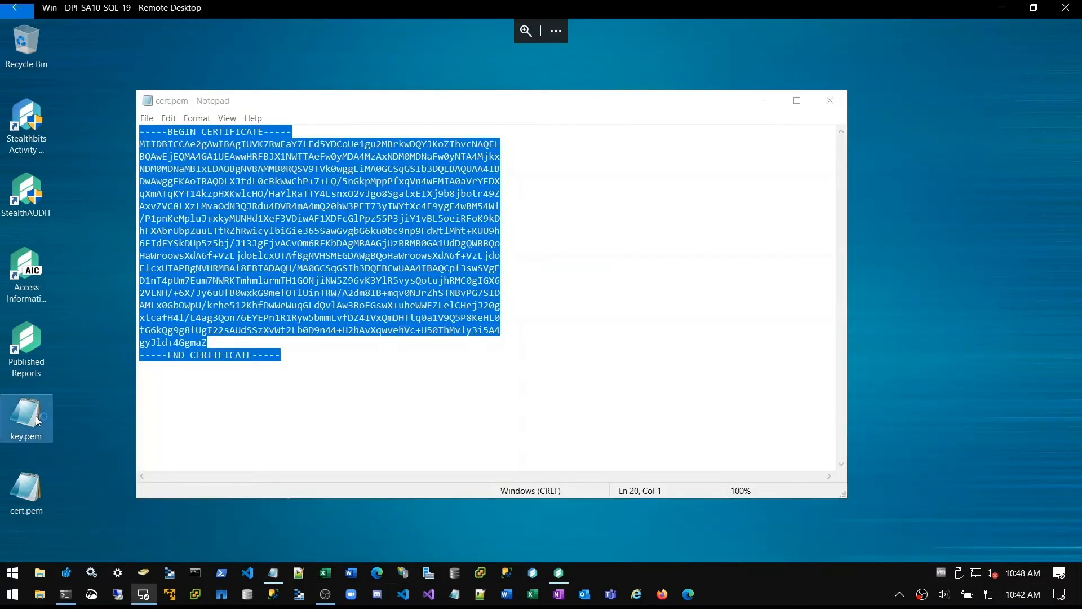
{"action": "key", "text": "ctrl+a"}
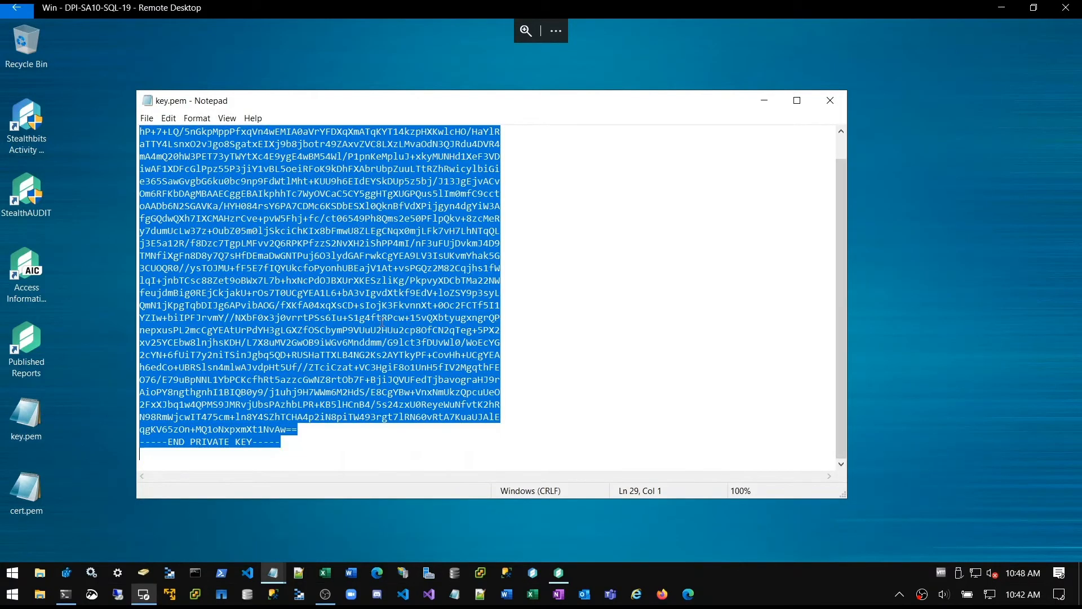
{"action": "right_click", "coordinate": [384, 322]}
{"action": "left_click", "coordinate": [304, 360]}
{"action": "left_click", "coordinate": [65, 594]}
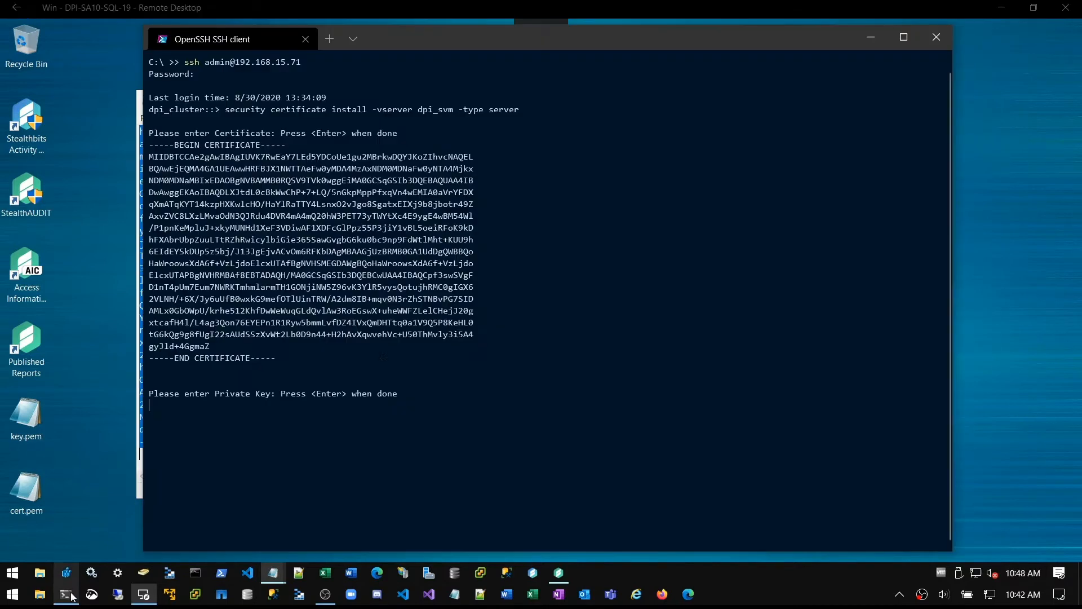
{"action": "right_click", "coordinate": [528, 355]}
{"action": "left_click", "coordinate": [489, 333]}
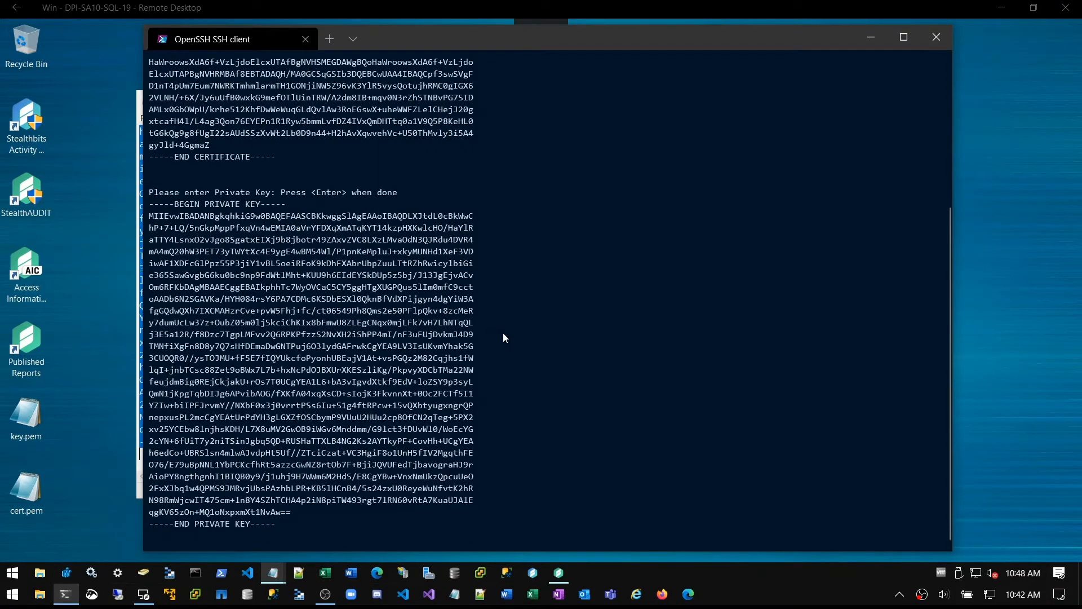
{"action": "key", "text": "Return"}
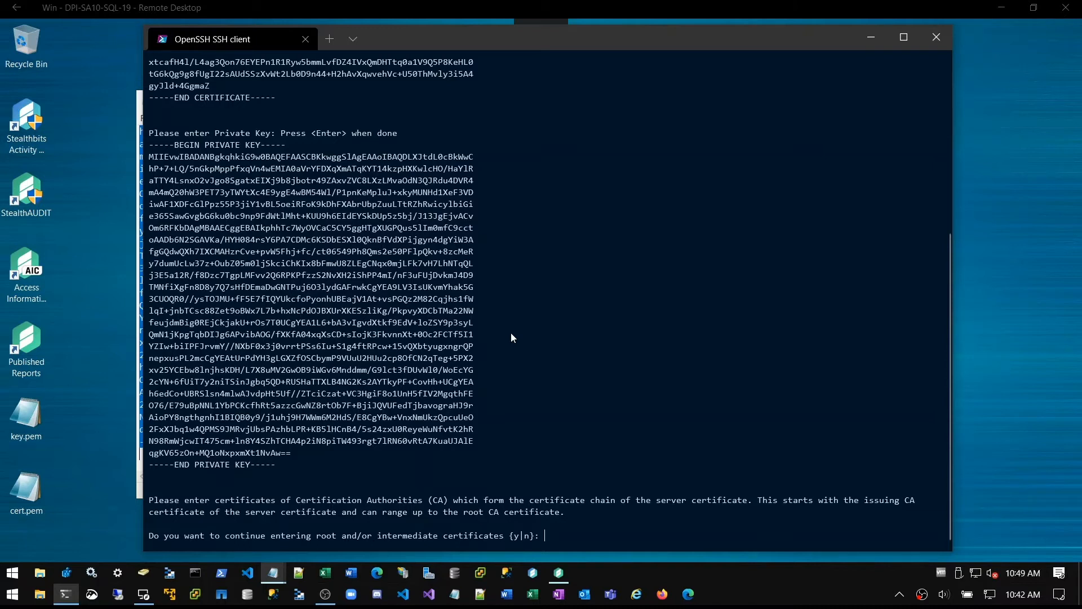
{"action": "type", "text": "n"}
{"action": "key", "text": "Return"}
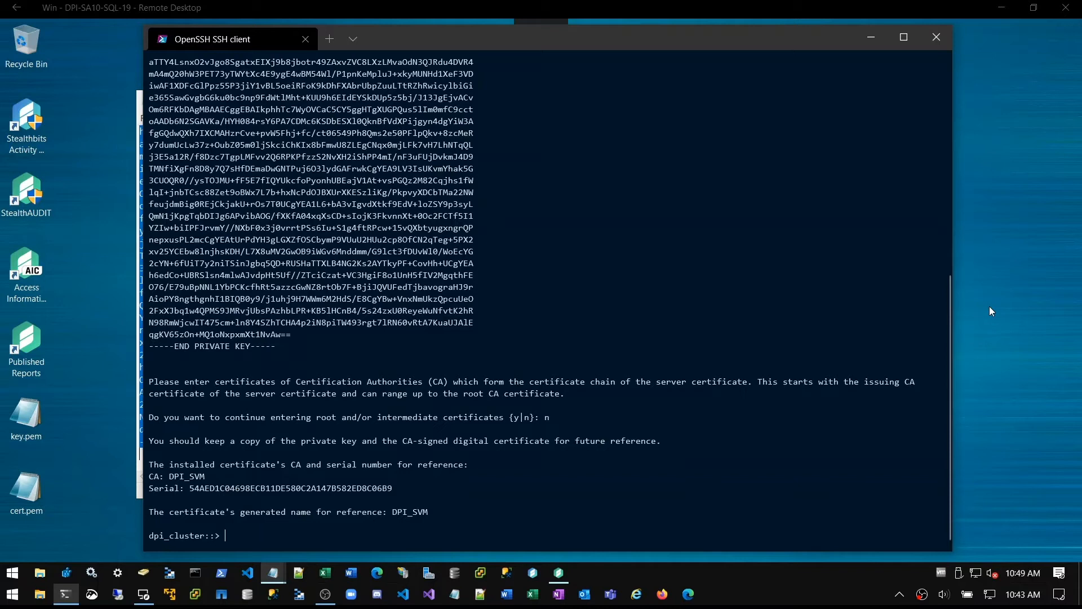
Step: List the installed server certificate with "security certificate show -vserver dpi_svm -type server"
{"action": "type", "text": "security certificate show"}
{"action": "key", "text": "Tab"}
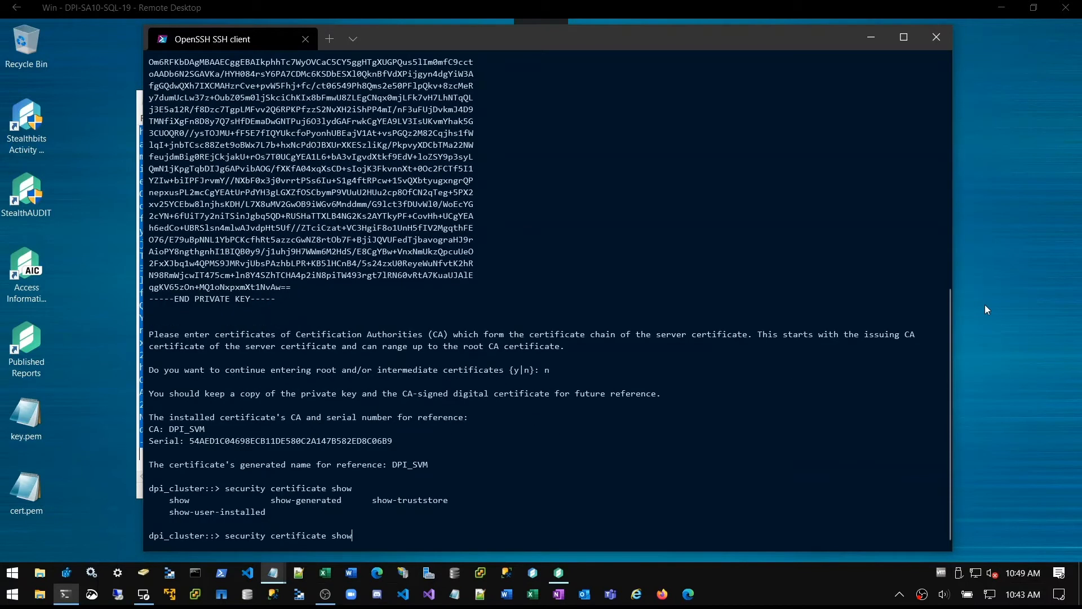
{"action": "type", "text": "-vserver dpi_svm -type server"}
{"action": "key", "text": "Return"}
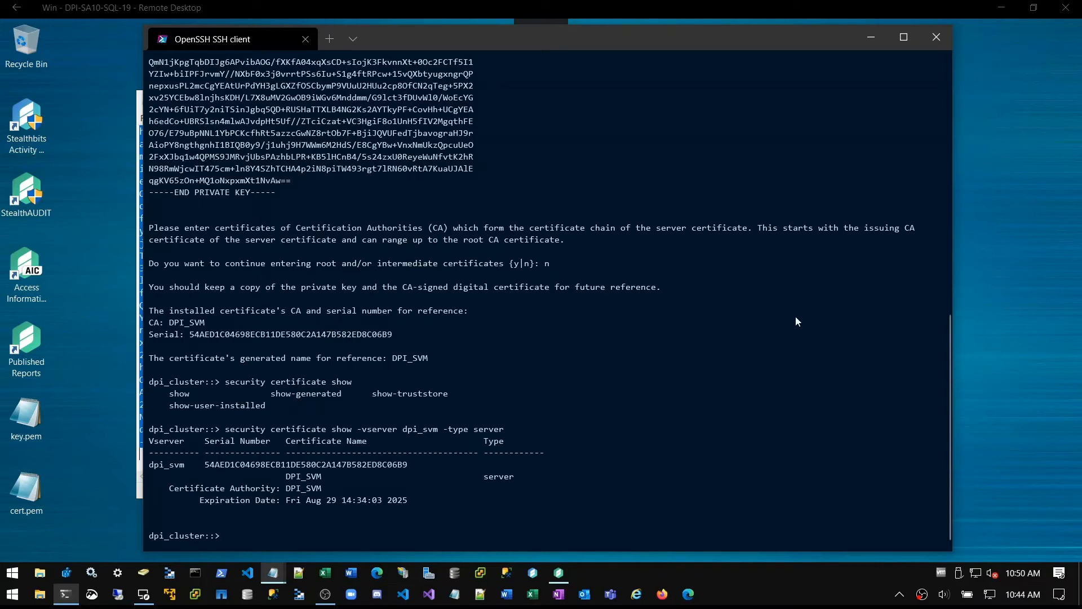
Step: Compose "security ssl modify -vserver dpi_svm -server-enabled true -serial" with the listed certificate's serial number, removing the extra space before it
{"action": "type", "text": "security ssl modify -vserver dpi_svm"}
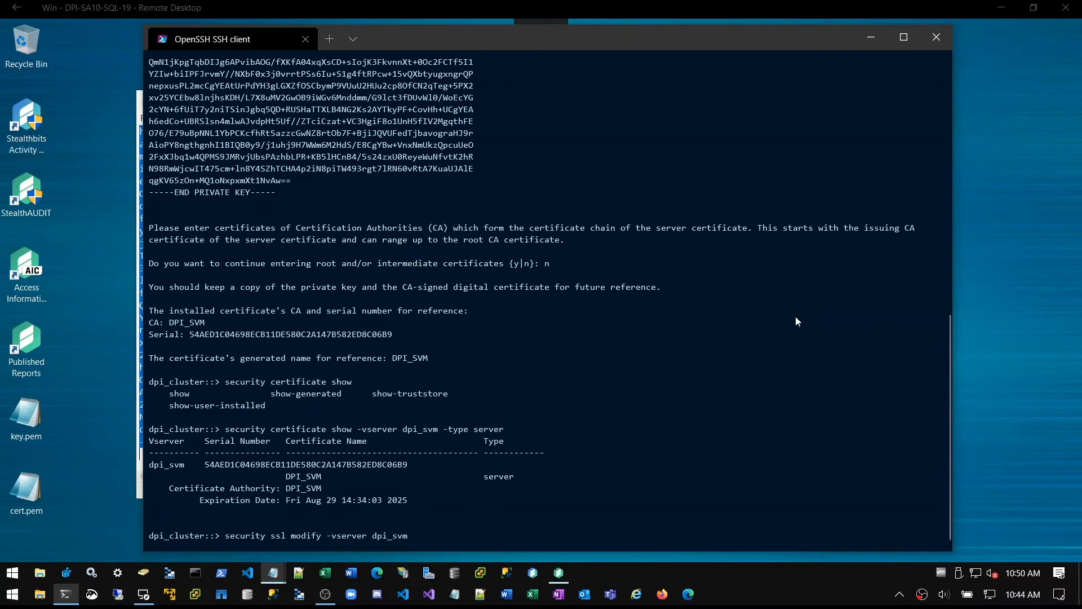
{"action": "type", "text": " -server-enabled true -serial"}
{"action": "left_click_drag", "start_coordinate": [202, 464], "coordinate": [403, 466]}
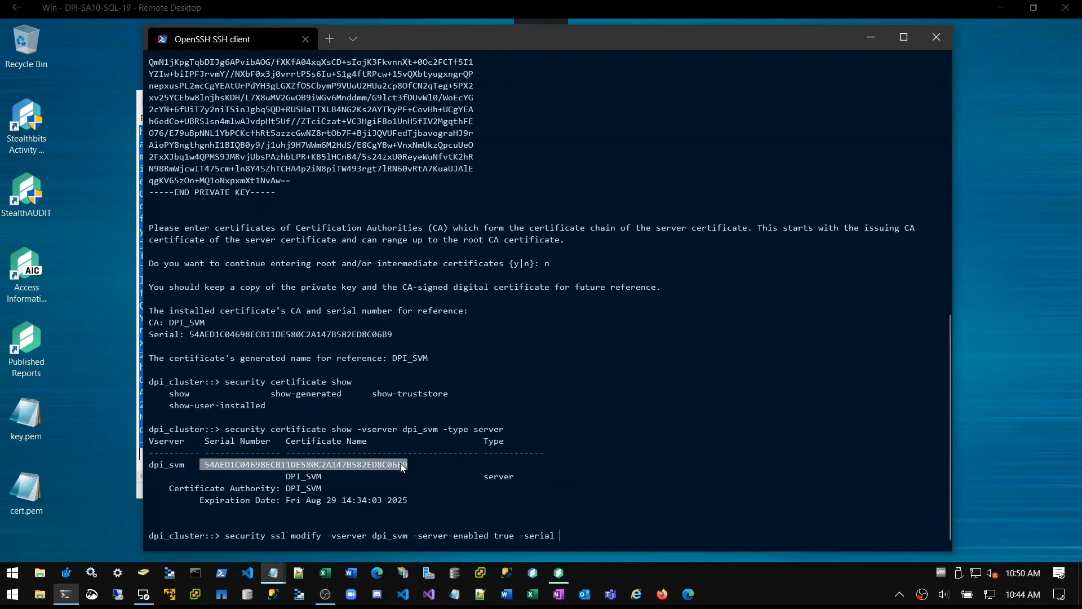
{"action": "key", "text": "ctrl+v"}
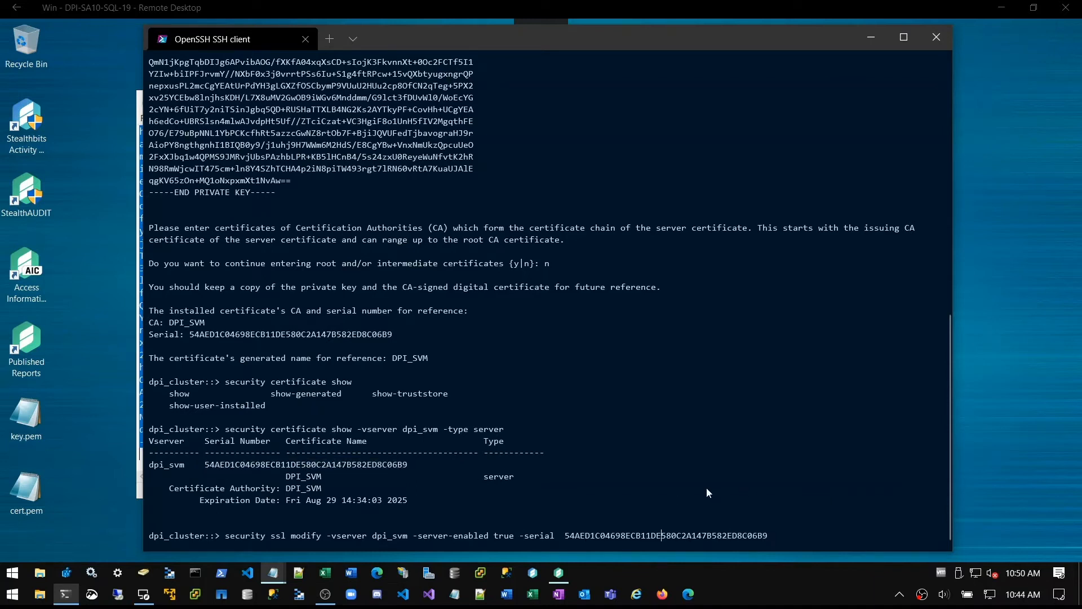
{"action": "key", "text": "Left"}
{"action": "key", "text": "Left"}
{"action": "key", "text": "Left"}
{"action": "key", "text": "Left"}
{"action": "key", "text": "BackSpace"}
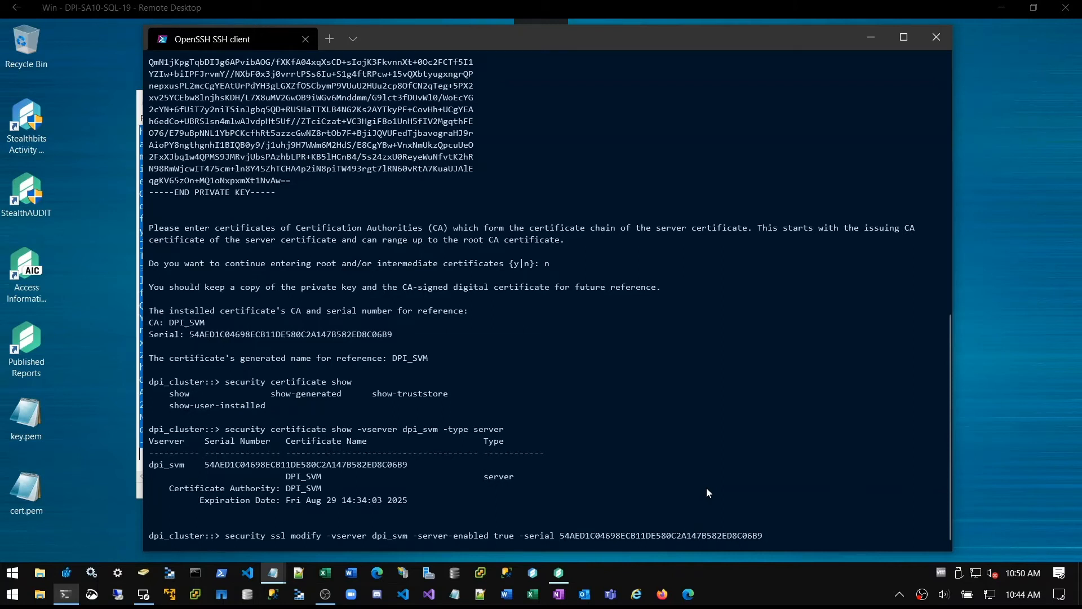
Step: Add "-common-name DPI_SVM -ca DPI_SVM" to the SSL modify command, run it, and accept the self-signed certificate warning
{"action": "type", "text": "-common-name"}
{"action": "left_click_drag", "start_coordinate": [286, 477], "coordinate": [319, 478]}
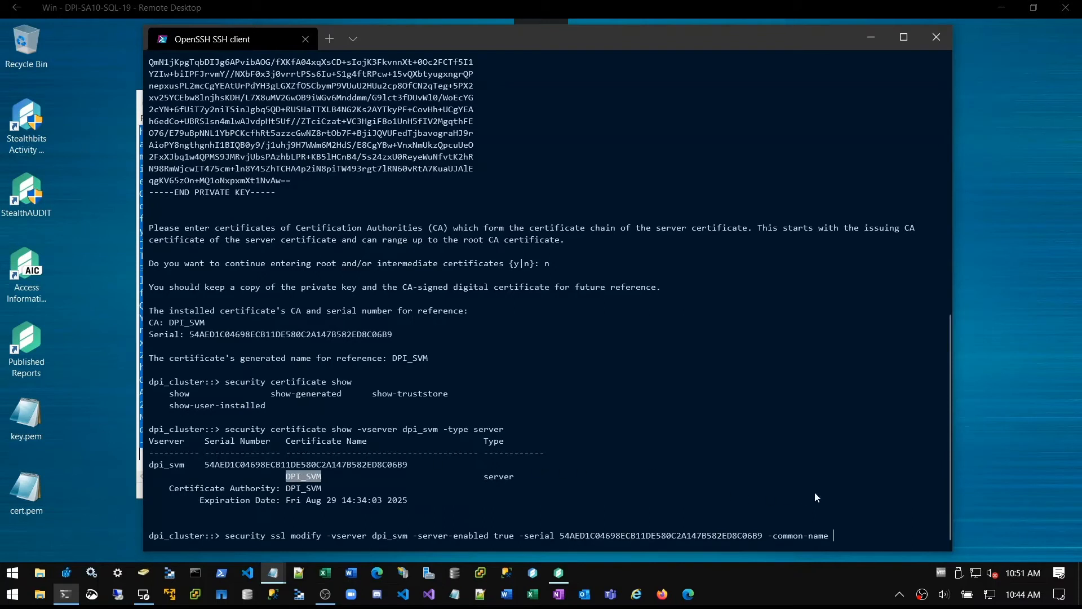
{"action": "type", "text": "DPI_SVM -ca DPI_SVM"}
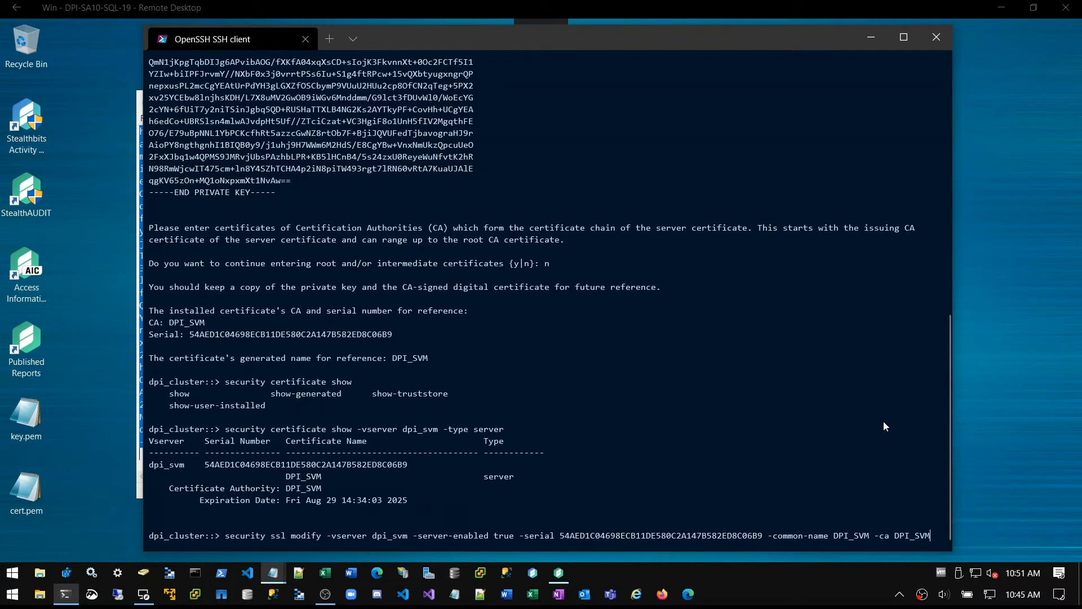
{"action": "key", "text": "Return"}
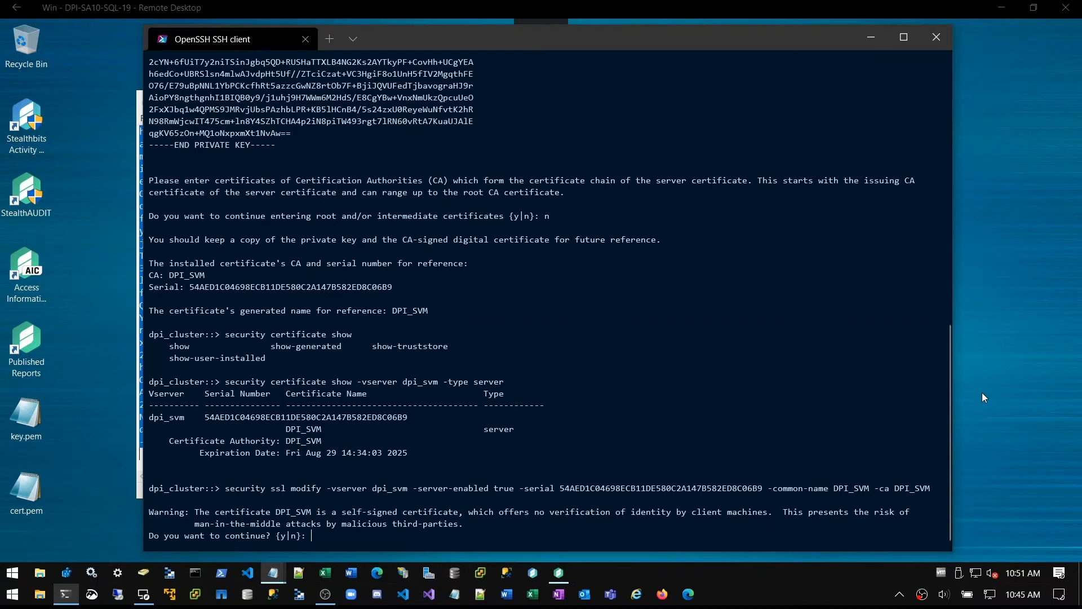
{"action": "type", "text": "y"}
{"action": "key", "text": "Return"}
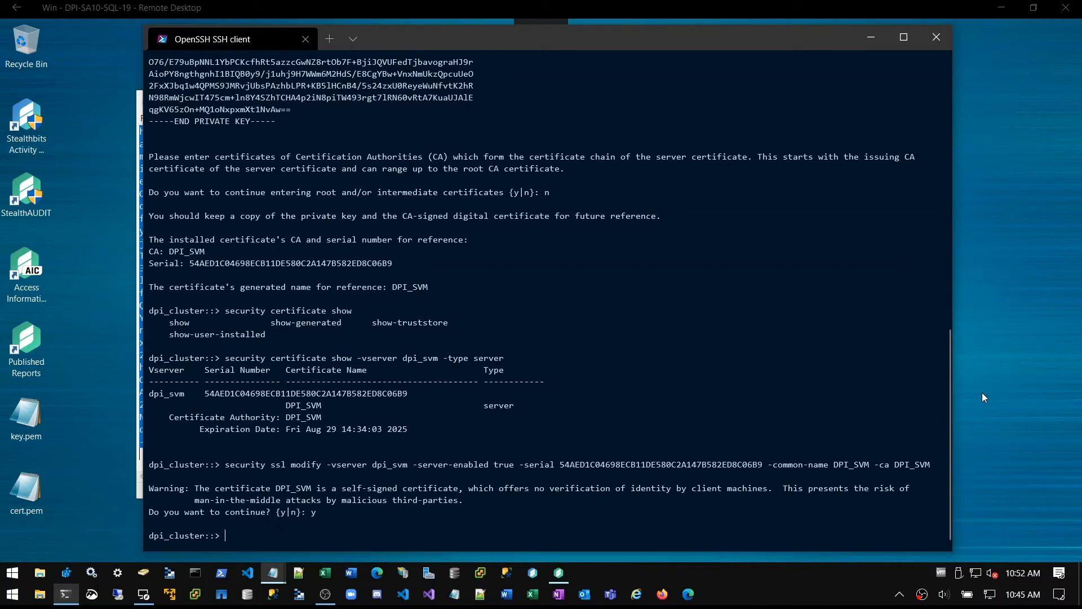
Step: Run "security ssl show -vserver dpi_svm -instance" and check the certificate common name, serial number and SSL server authentication setting
{"action": "type", "text": "security ssl show -vserver dpi_svm"}
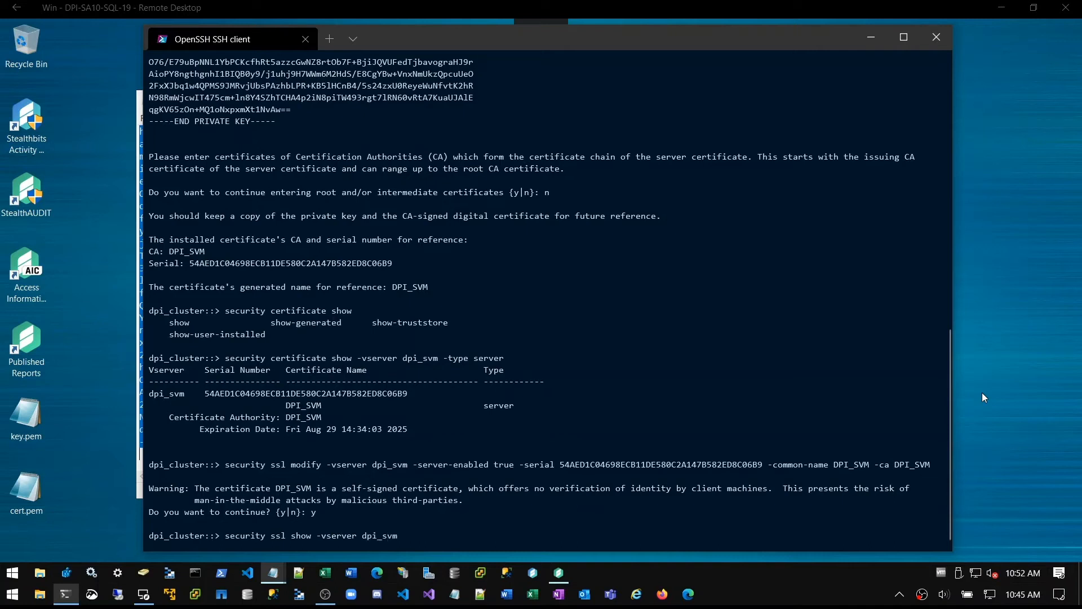
{"action": "type", "text": " -instance"}
{"action": "key", "text": "Return"}
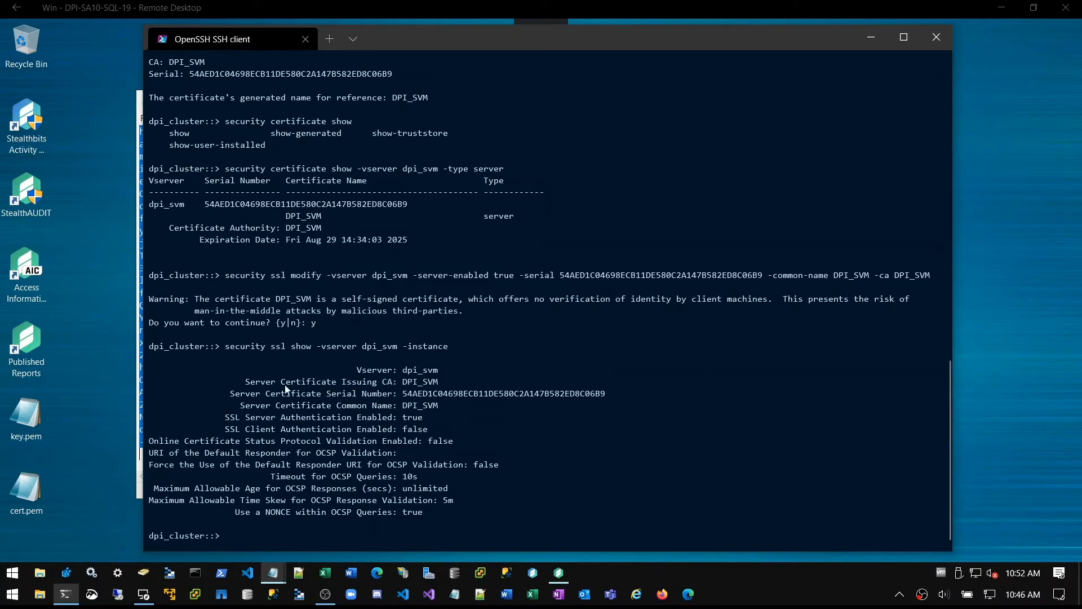
{"action": "left_click_drag", "start_coordinate": [241, 410], "coordinate": [434, 413]}
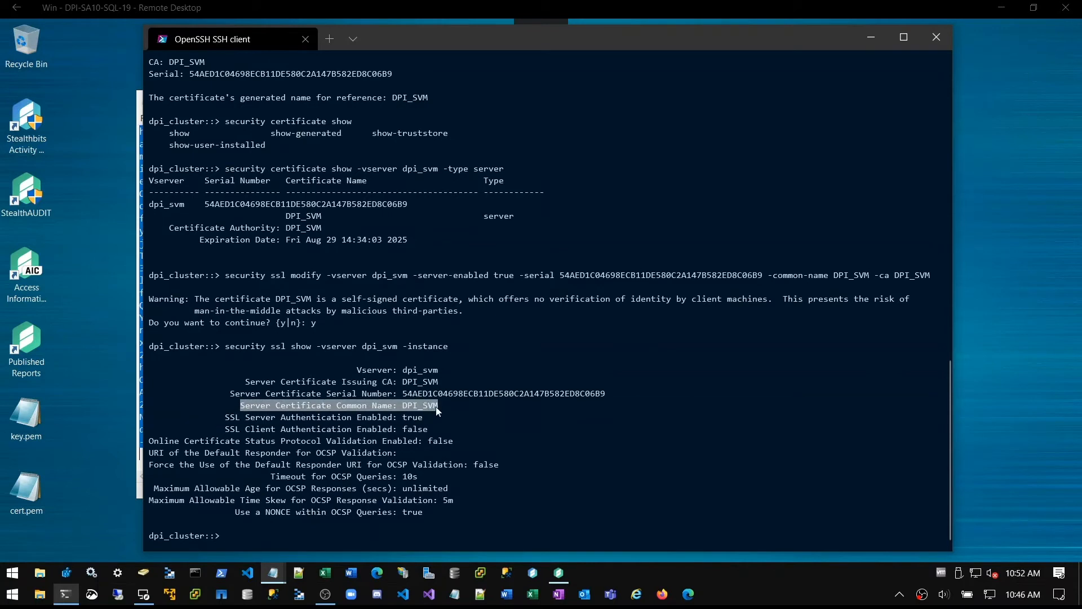
{"action": "left_click_drag", "start_coordinate": [231, 396], "coordinate": [604, 398]}
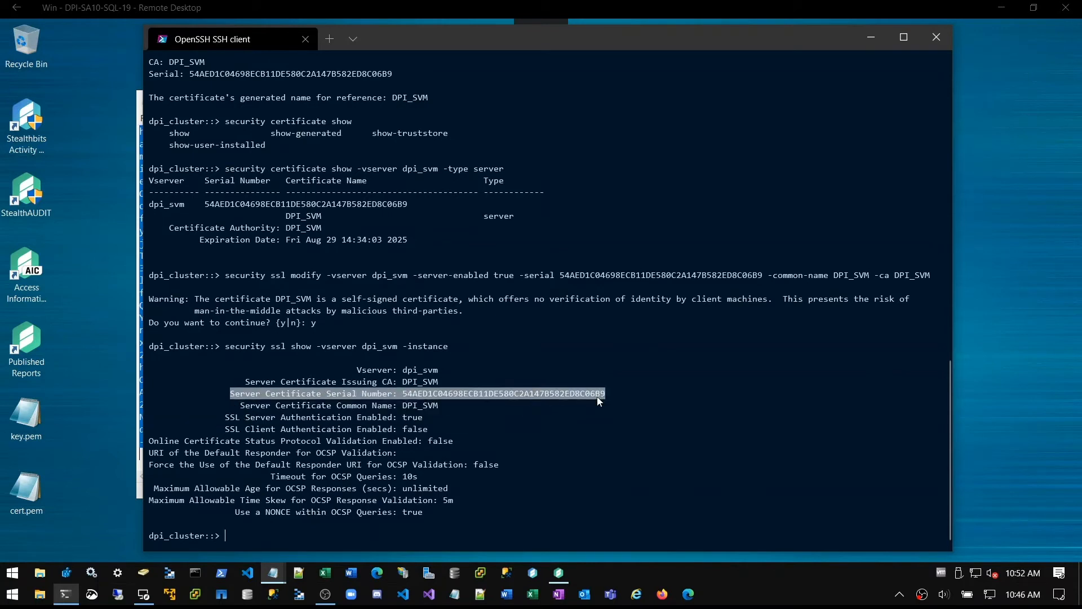
{"action": "left_click_drag", "start_coordinate": [226, 421], "coordinate": [419, 424]}
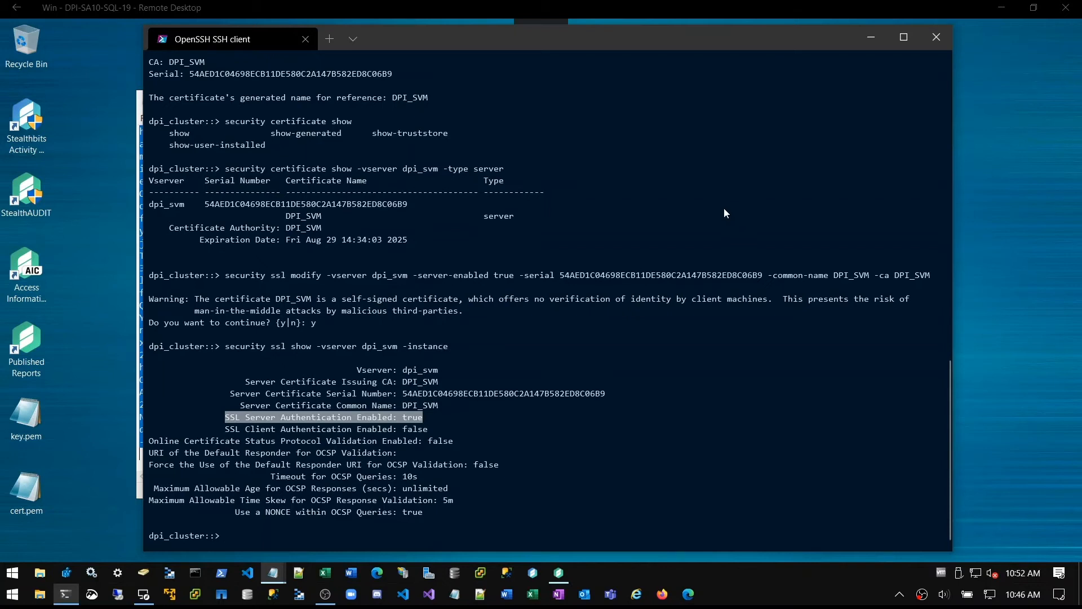
Step: Minimize the terminal and the Notepad windows, and open File Explorer on the remote desktop
{"action": "left_click", "coordinate": [871, 44]}
{"action": "left_click", "coordinate": [770, 106]}
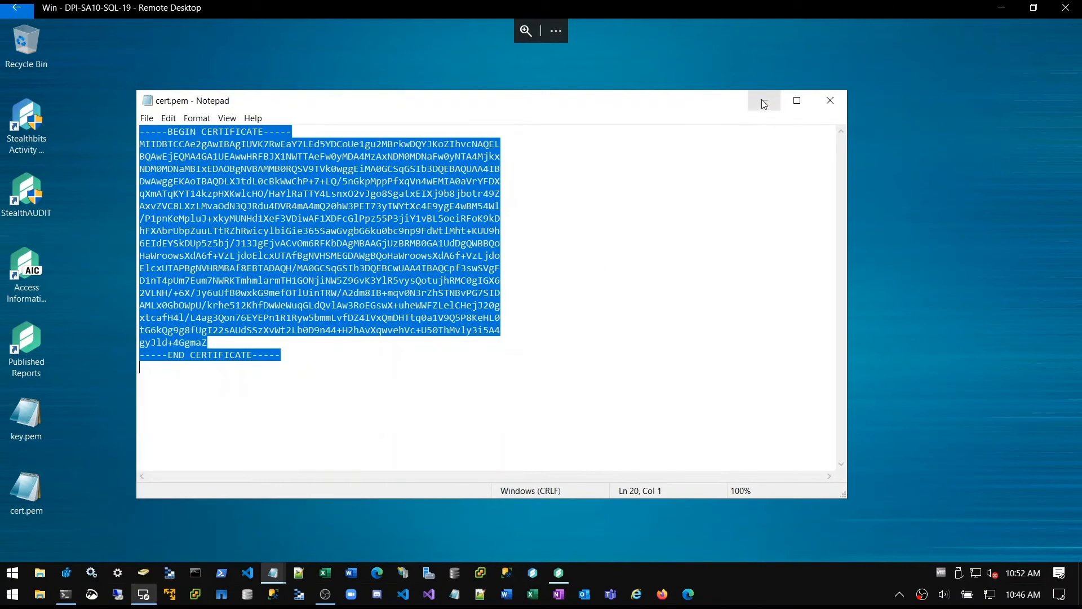
{"action": "left_click", "coordinate": [765, 102]}
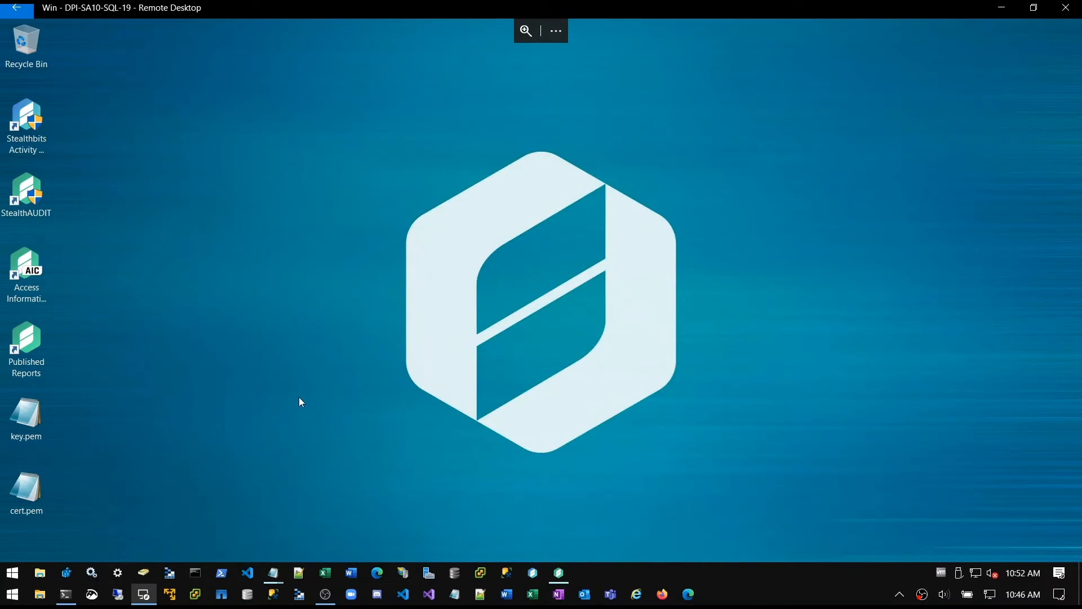
{"action": "left_click", "coordinate": [40, 574]}
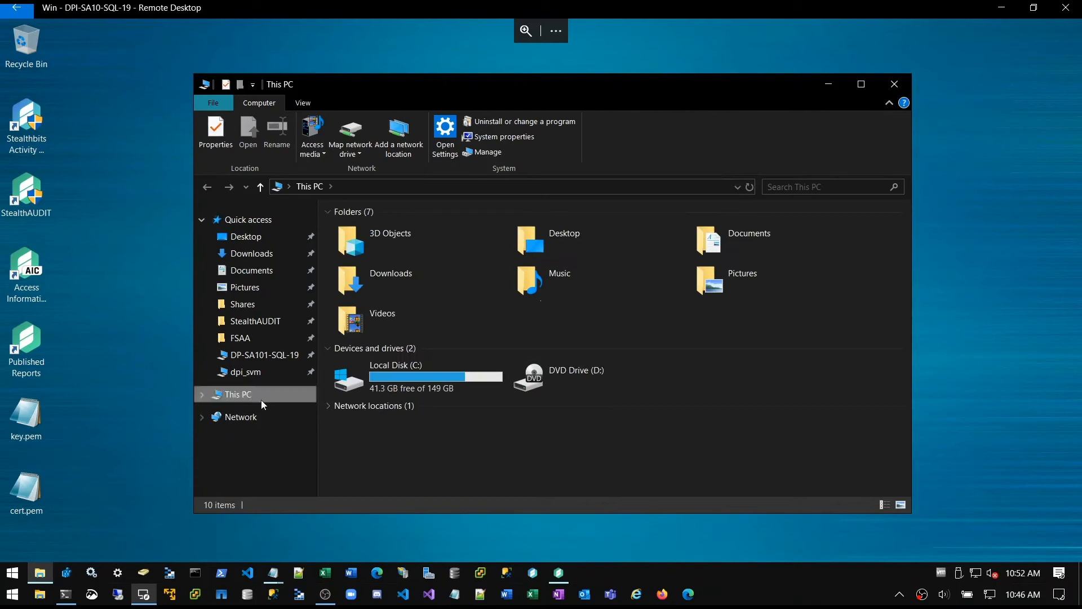
Step: Browse to the StealthAUDIT data collector folder C:\Program Files (x86)\STEALTHbits\StealthAUDIT\DC
{"action": "double_click", "coordinate": [393, 380]}
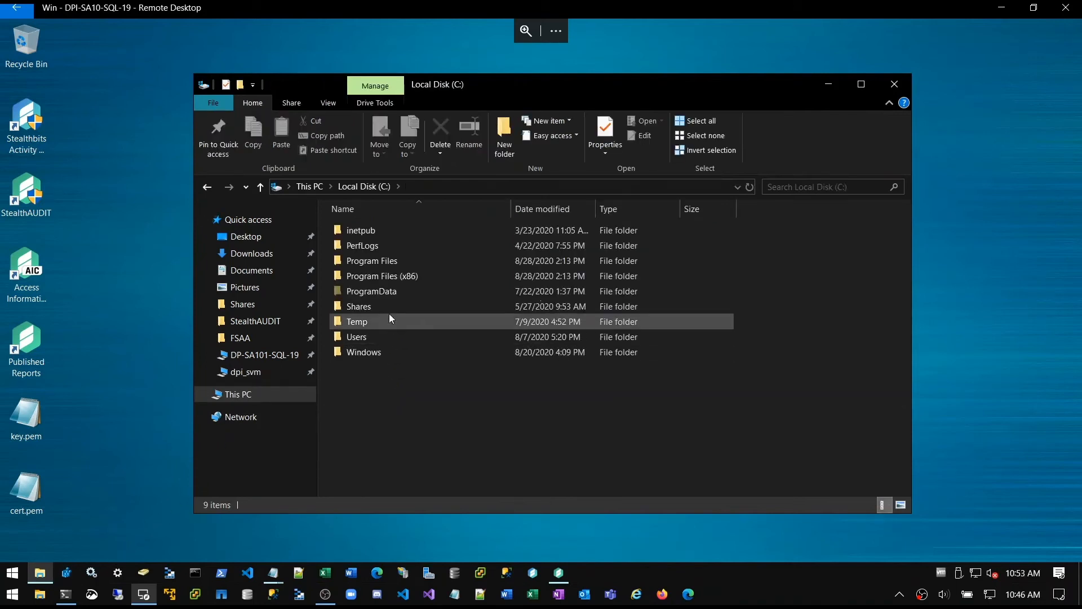
{"action": "double_click", "coordinate": [384, 275]}
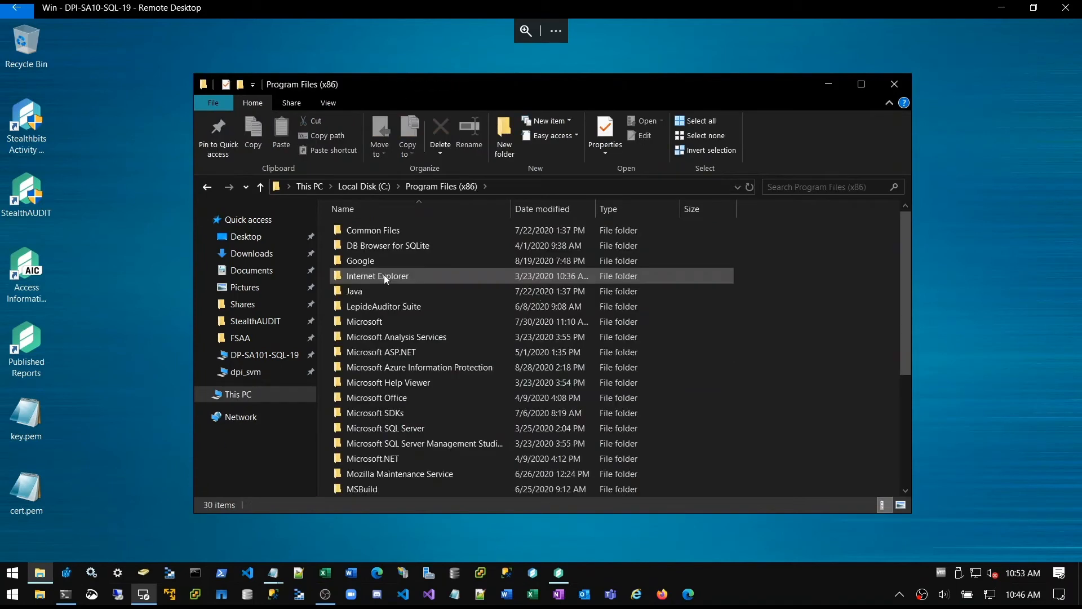
{"action": "scroll", "coordinate": [377, 307], "scroll_direction": "down", "scroll_amount": 4}
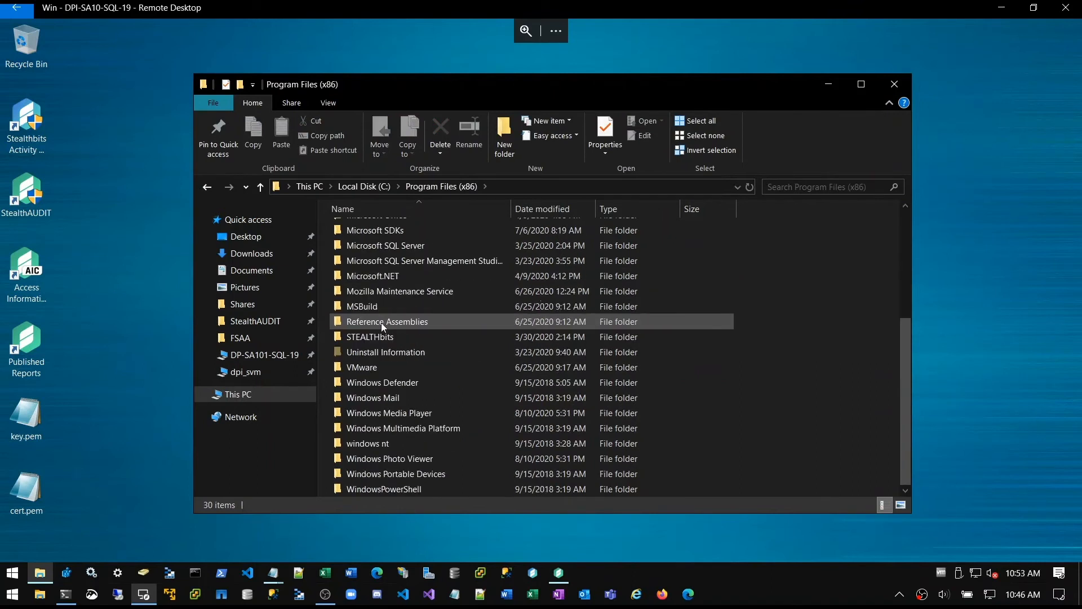
{"action": "double_click", "coordinate": [374, 338]}
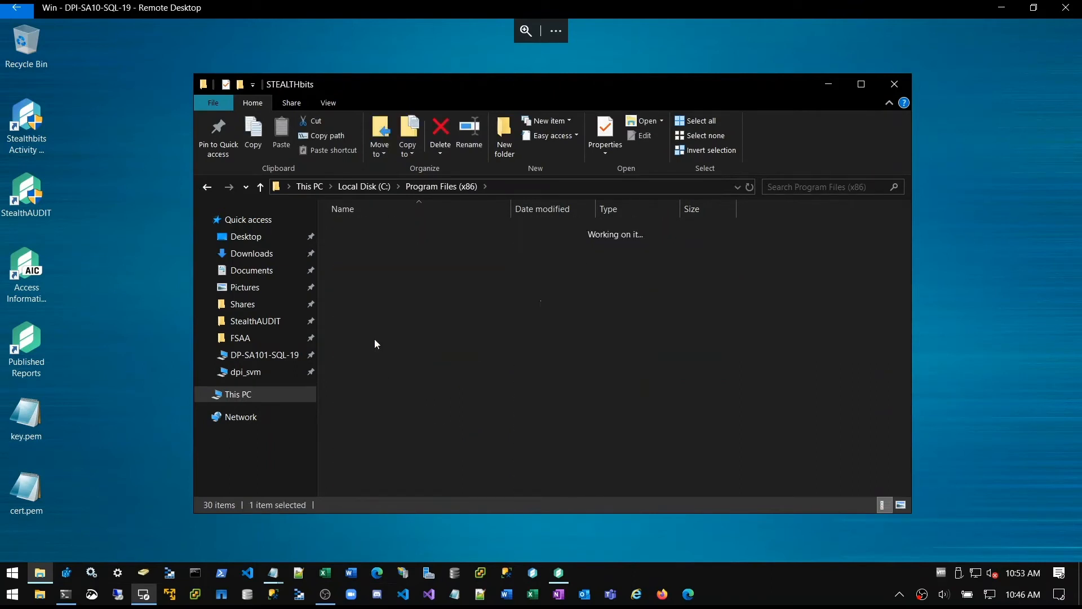
{"action": "double_click", "coordinate": [370, 234]}
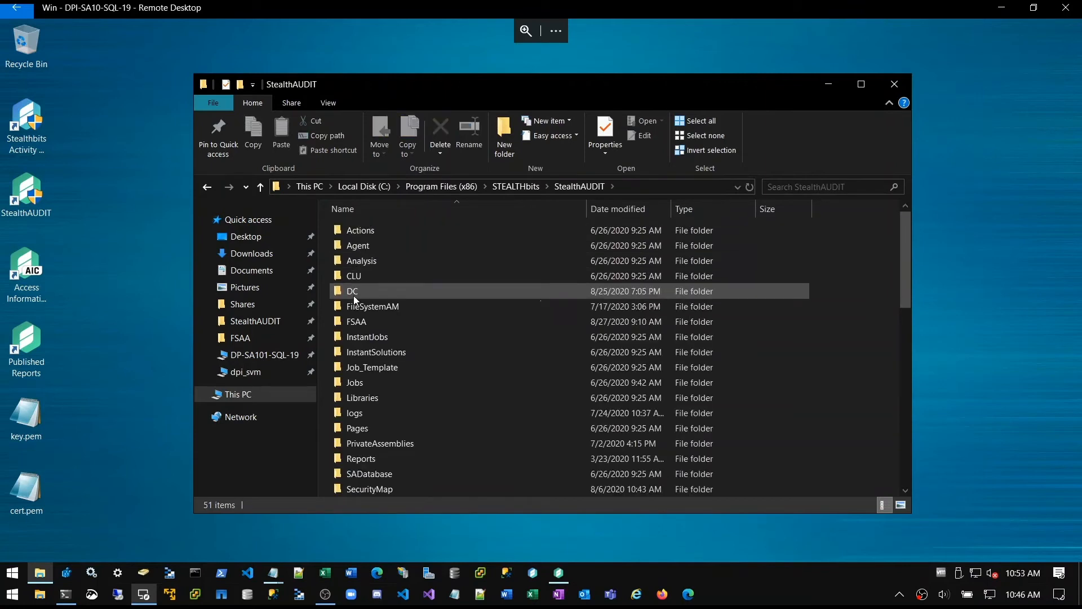
{"action": "double_click", "coordinate": [354, 292]}
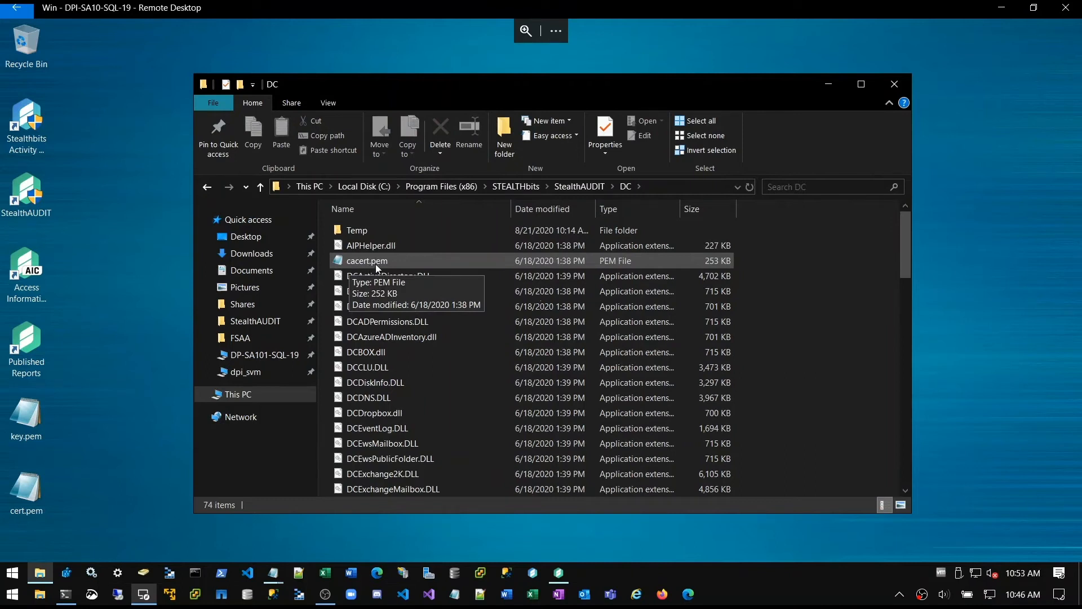
Step: Look through the CA root certificate bundle in the DC folder's cacert.pem and close the file
{"action": "double_click", "coordinate": [346, 263]}
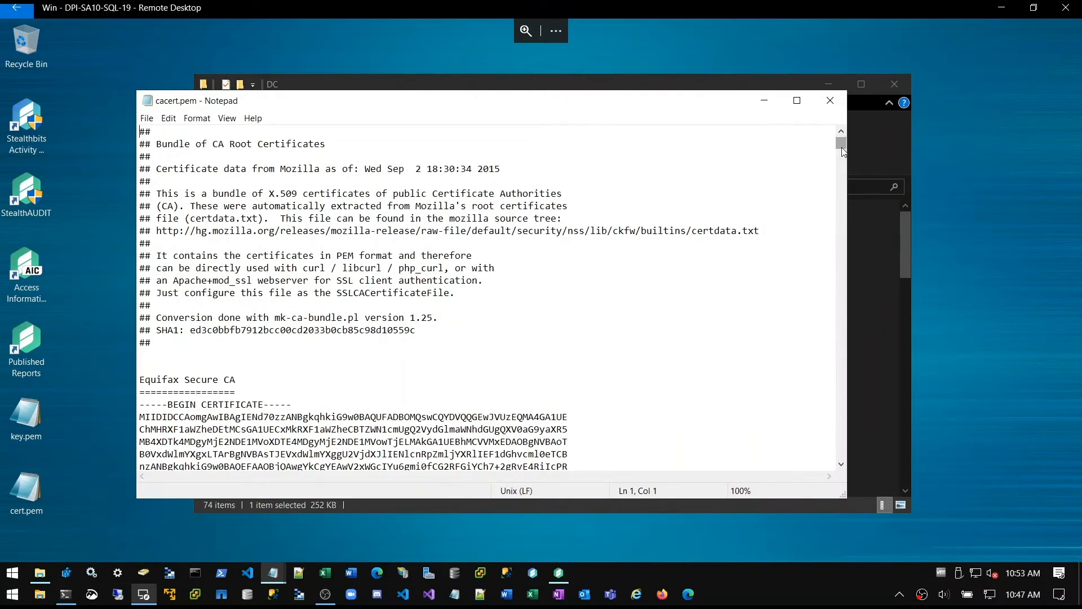
{"action": "left_click_drag", "start_coordinate": [843, 151], "coordinate": [847, 270]}
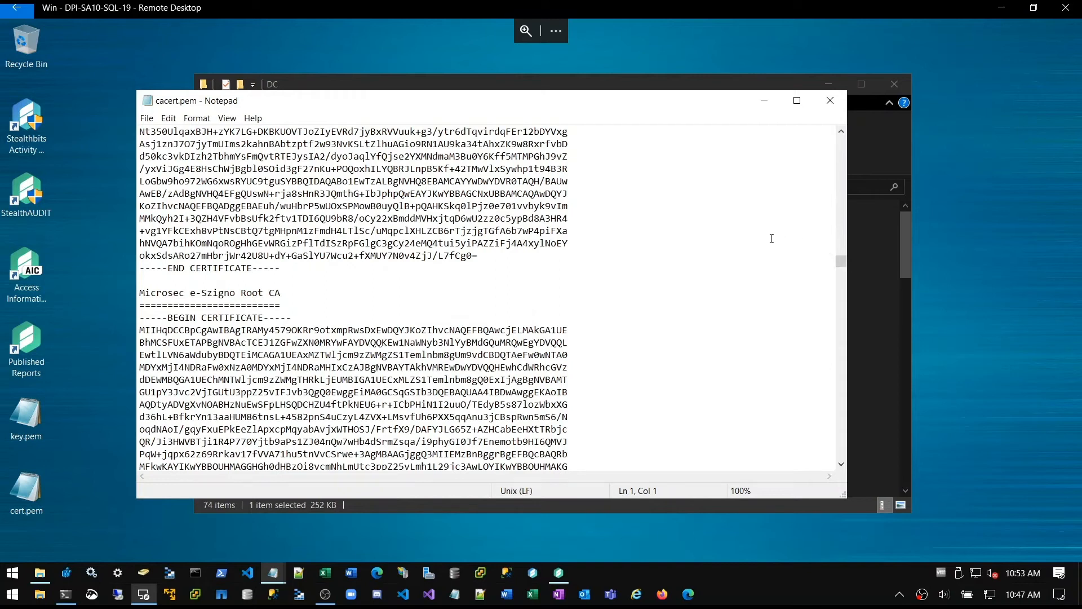
{"action": "left_click", "coordinate": [830, 102]}
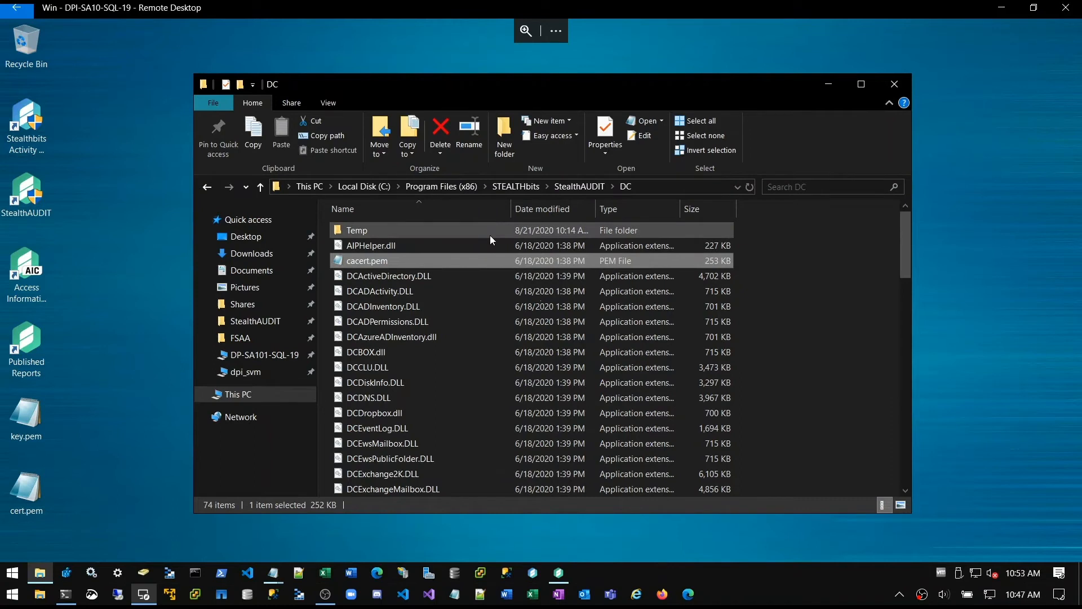
Step: Duplicate cacert.pem within the DC folder
{"action": "mouse_move", "coordinate": [490, 235]}
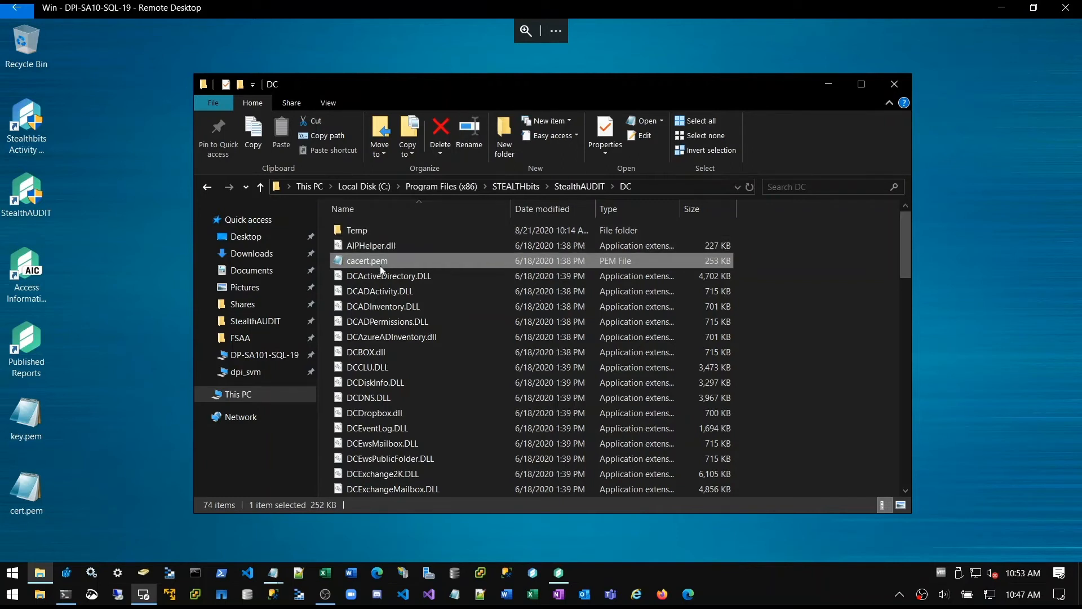
{"action": "mouse_move", "coordinate": [383, 262]}
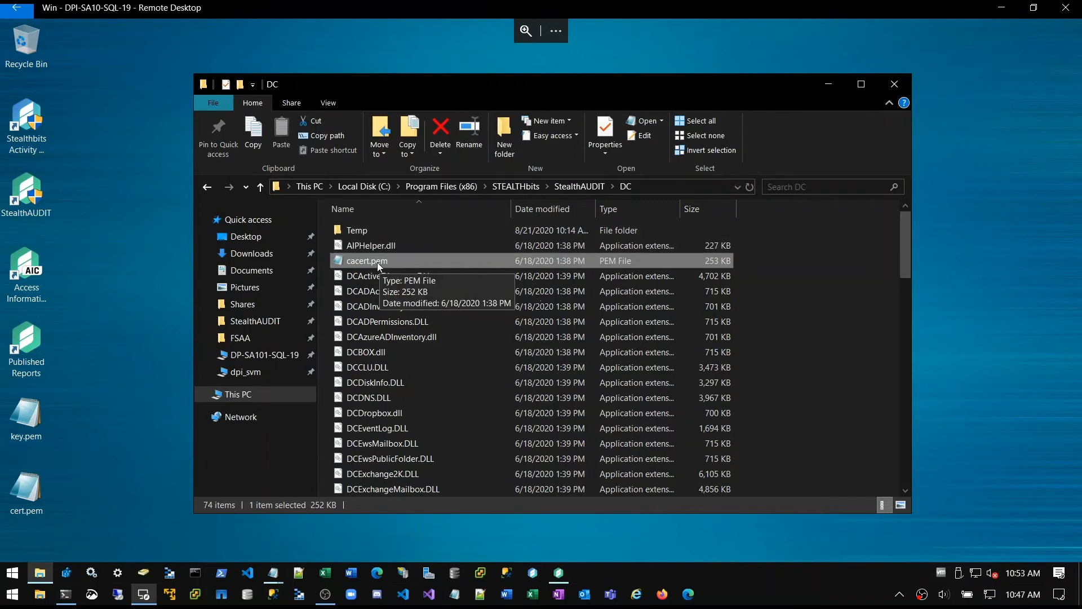
{"action": "key", "text": "ctrl+c"}
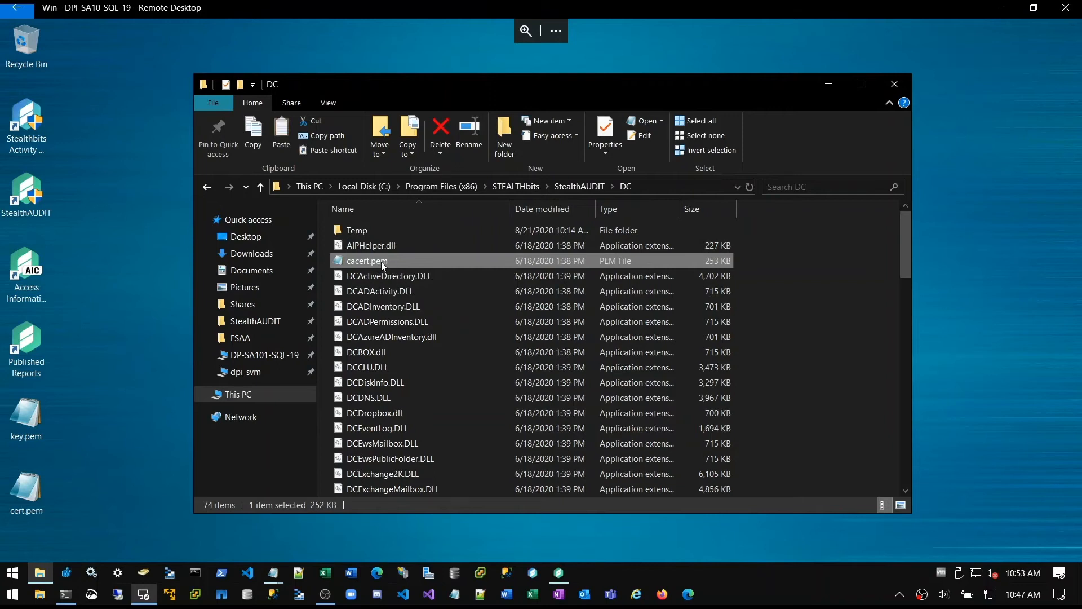
{"action": "key", "text": "ctrl+v"}
{"action": "left_click", "coordinate": [494, 233]}
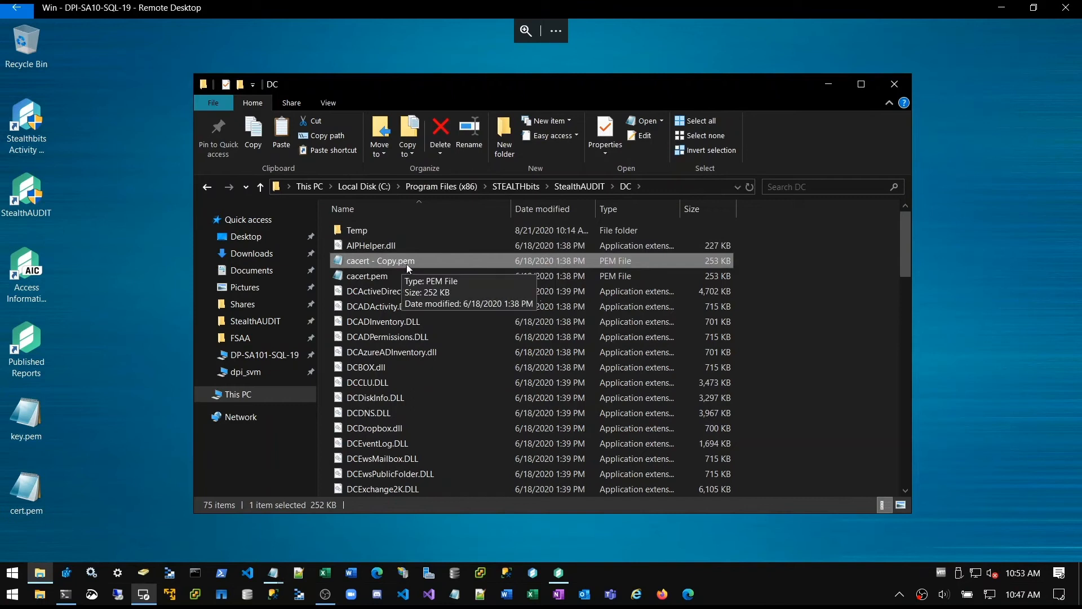
Step: Rename the copy of cacert.pem as _backup_cacert.pem, granting administrator permission for the change
{"action": "left_click", "coordinate": [407, 263]}
{"action": "key", "text": "Right"}
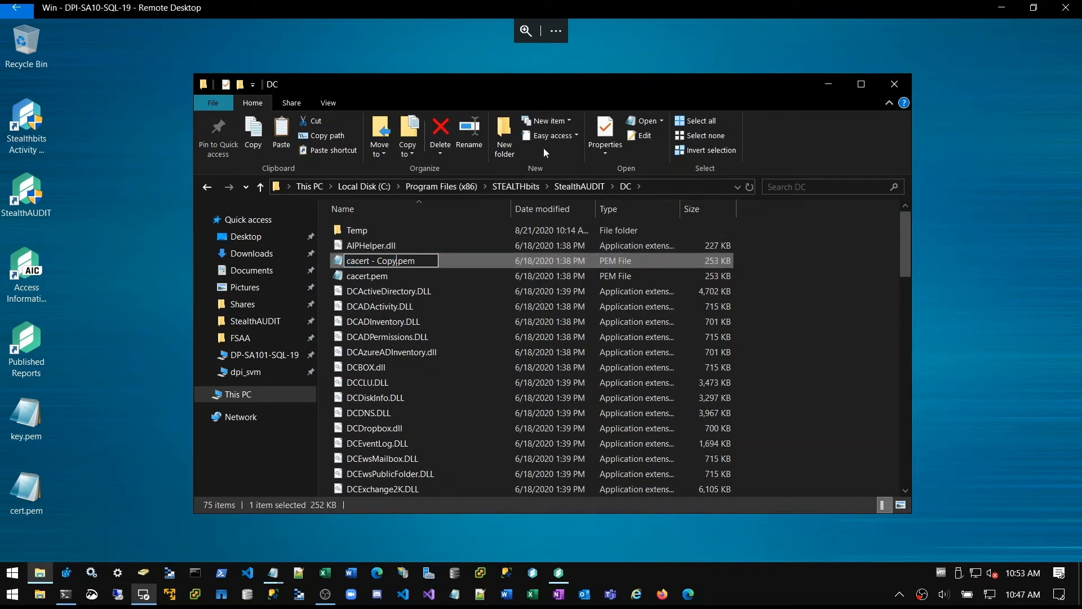
{"action": "key", "text": "BackSpace"}
{"action": "key", "text": "BackSpace"}
{"action": "key", "text": "BackSpace"}
{"action": "key", "text": "BackSpace"}
{"action": "key", "text": "BackSpace"}
{"action": "key", "text": "BackSpace"}
{"action": "key", "text": "BackSpace"}
{"action": "key", "text": "Home"}
{"action": "type", "text": "_backup_"}
{"action": "key", "text": "Return"}
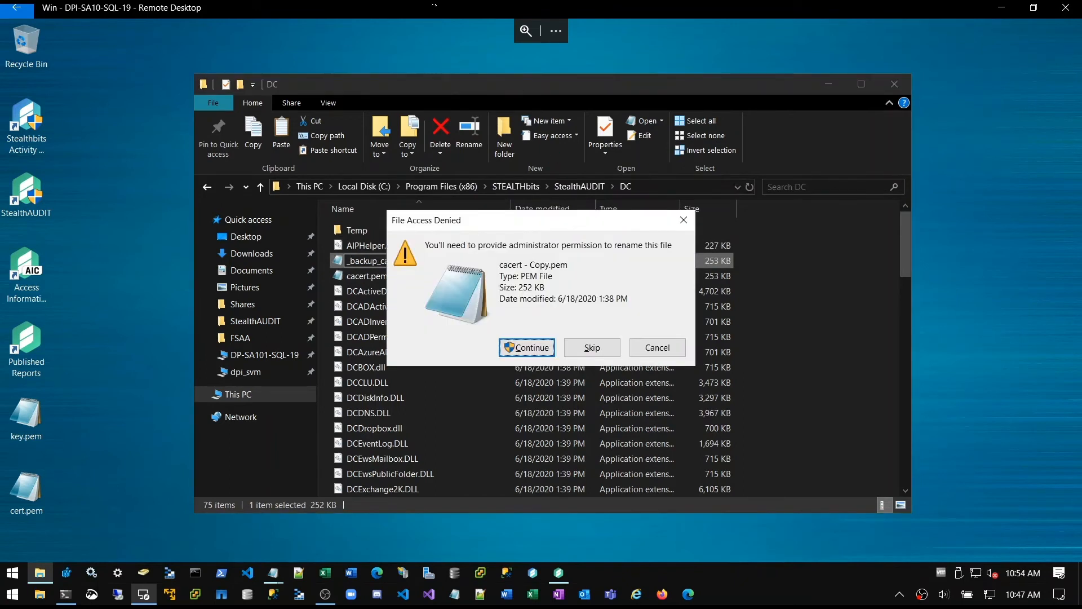
{"action": "left_click", "coordinate": [527, 348]}
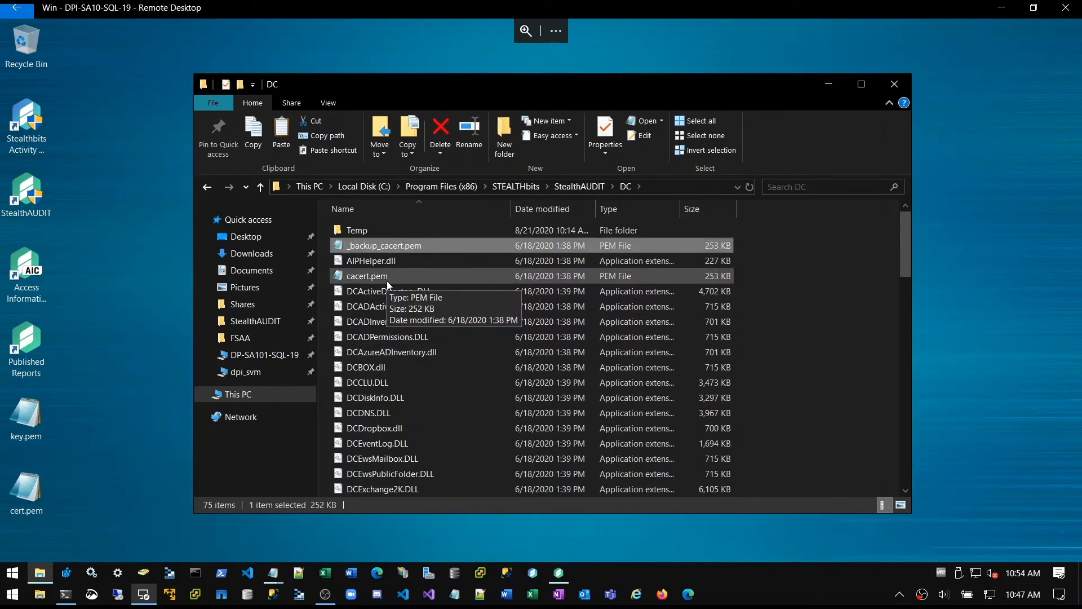
Step: Open the original cacert.pem from the DC folder and delete its entire contents
{"action": "left_click", "coordinate": [342, 277]}
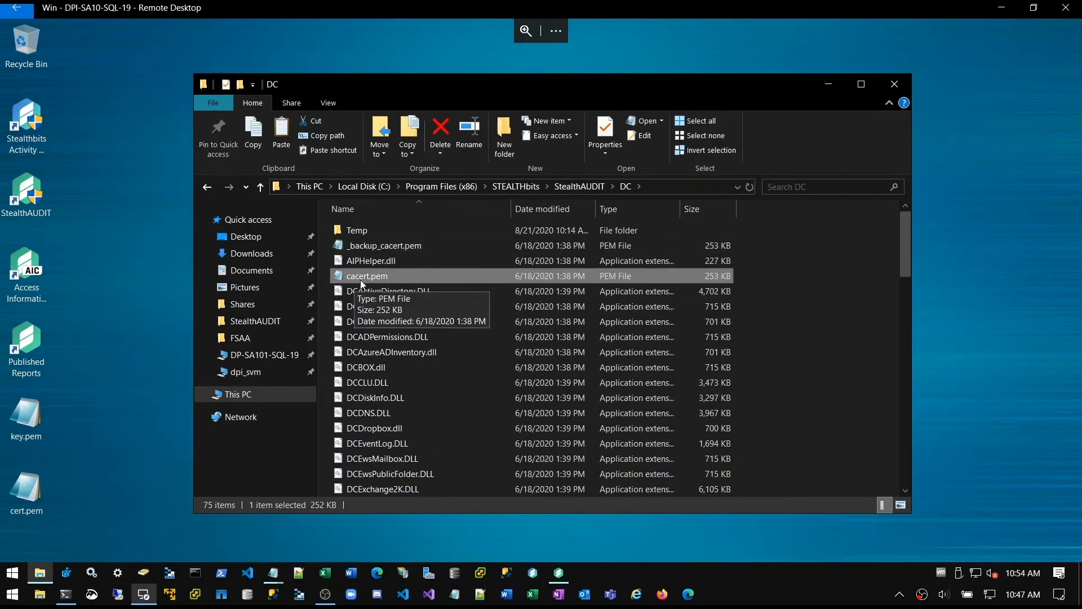
{"action": "double_click", "coordinate": [340, 276]}
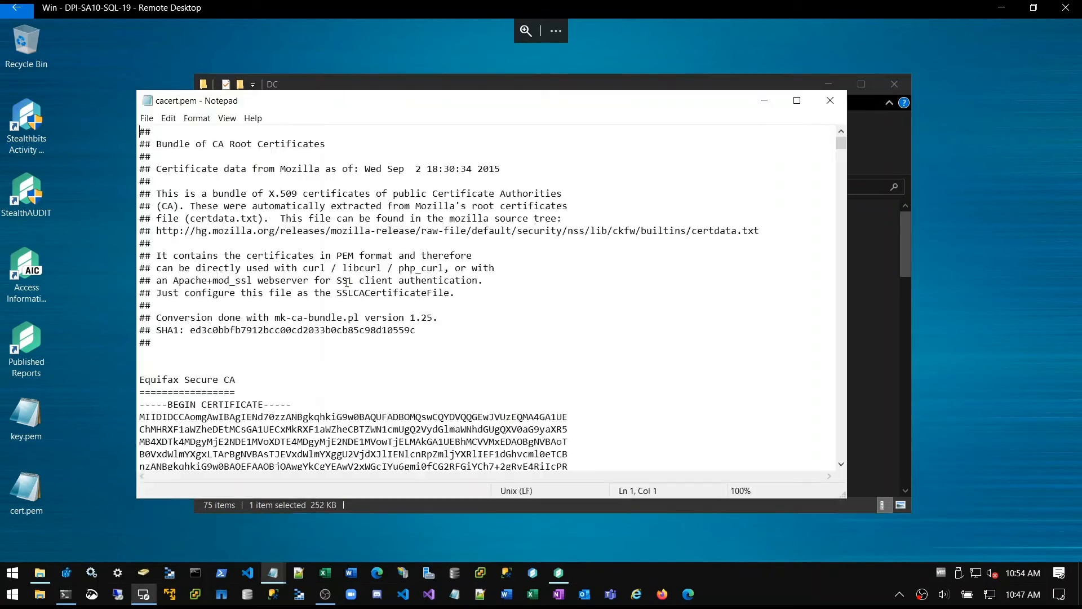
{"action": "left_click", "coordinate": [576, 296]}
{"action": "key", "text": "ctrl+shift+End"}
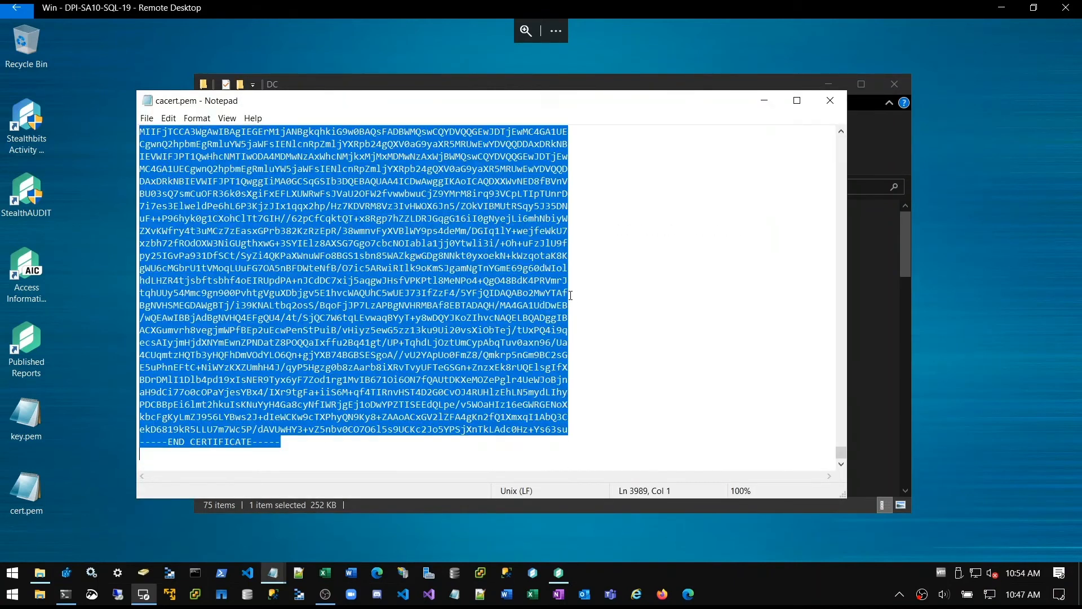
{"action": "key", "text": "Delete"}
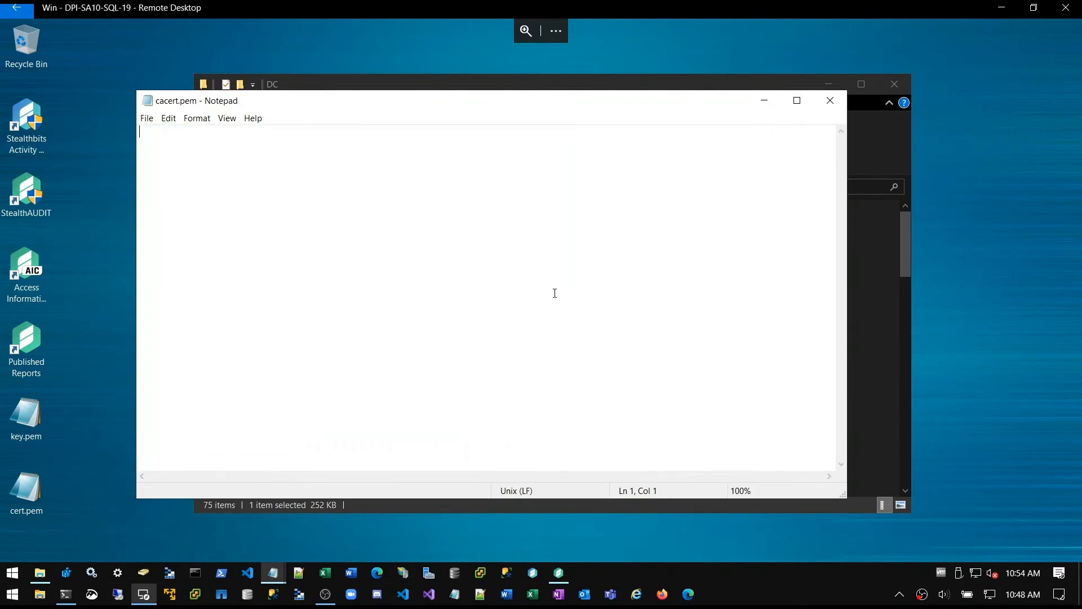
Step: Copy the full certificate text from cert.pem on the desktop into the emptied cacert.pem
{"action": "double_click", "coordinate": [26, 489]}
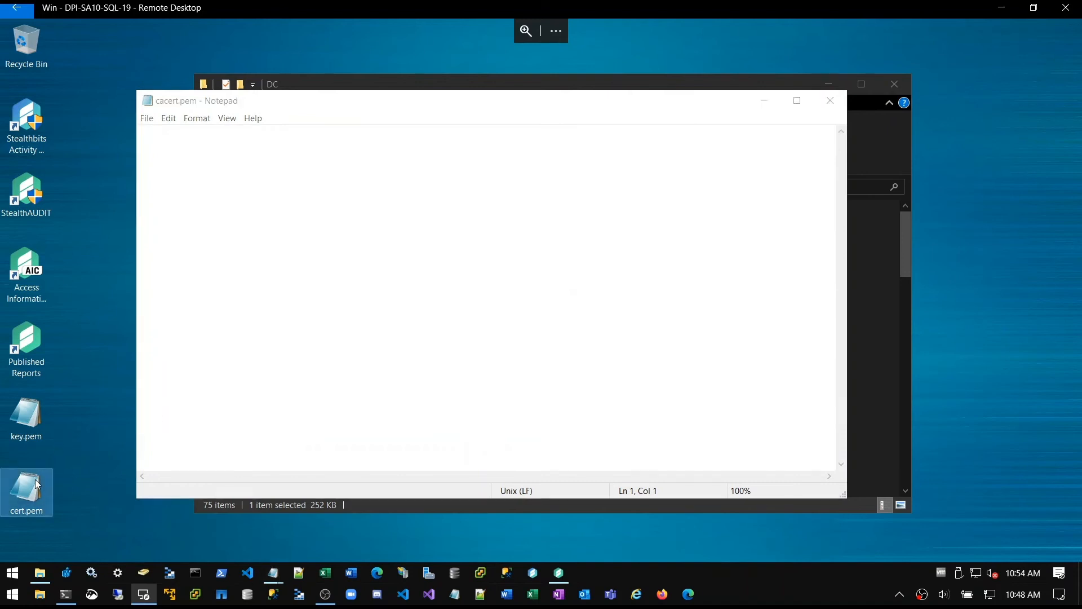
{"action": "key", "text": "ctrl+a"}
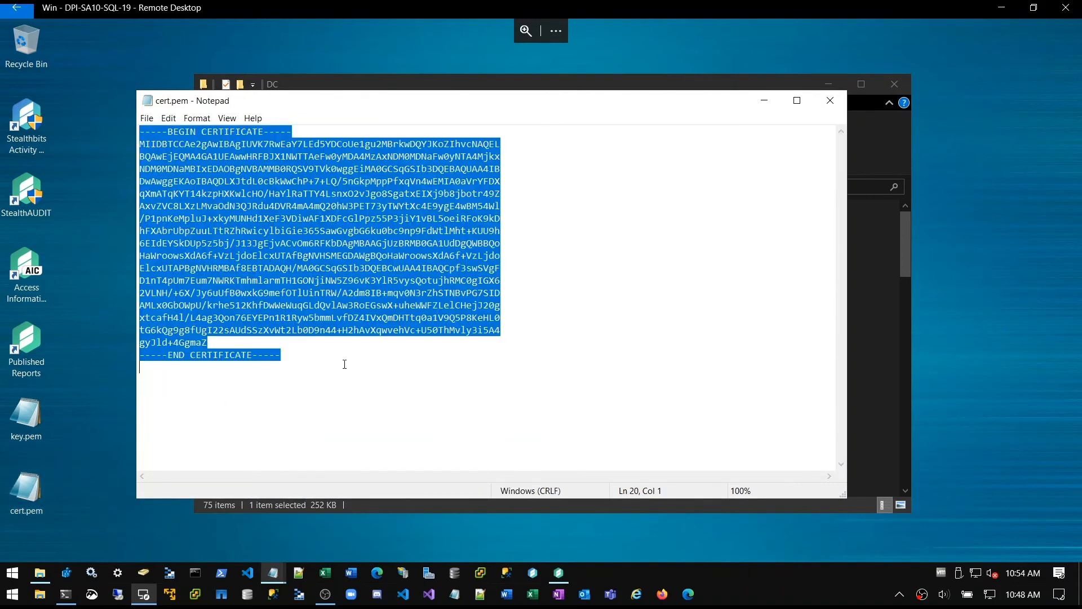
{"action": "left_click", "coordinate": [765, 100]}
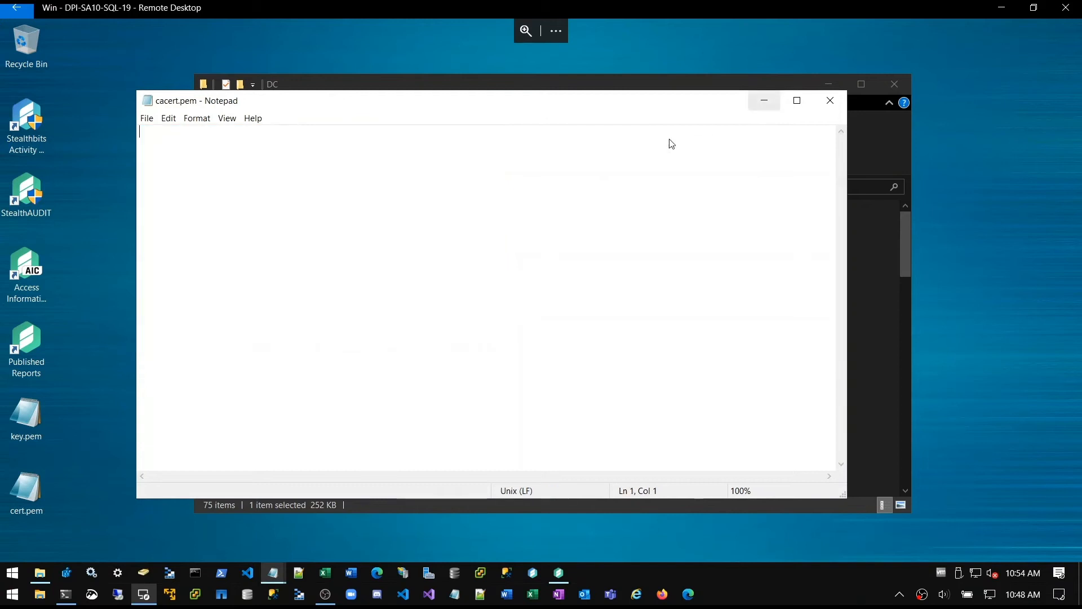
{"action": "key", "text": "ctrl+v"}
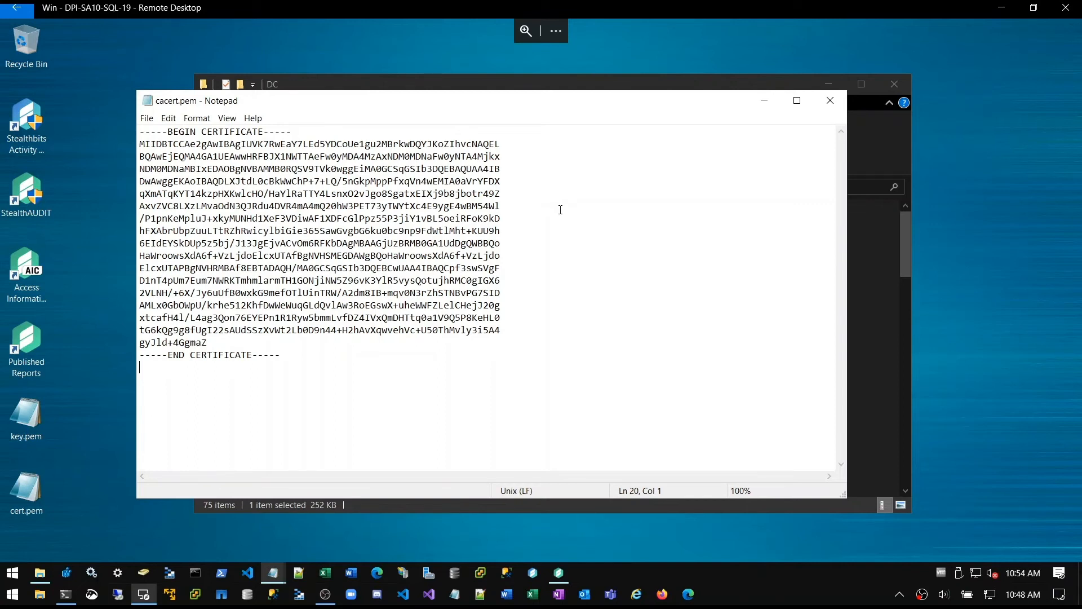
Step: Save the edited certificate file to the Desktop as cacert.pem with UTF-8 encoding and close it
{"action": "key", "text": "ctrl+shift+s"}
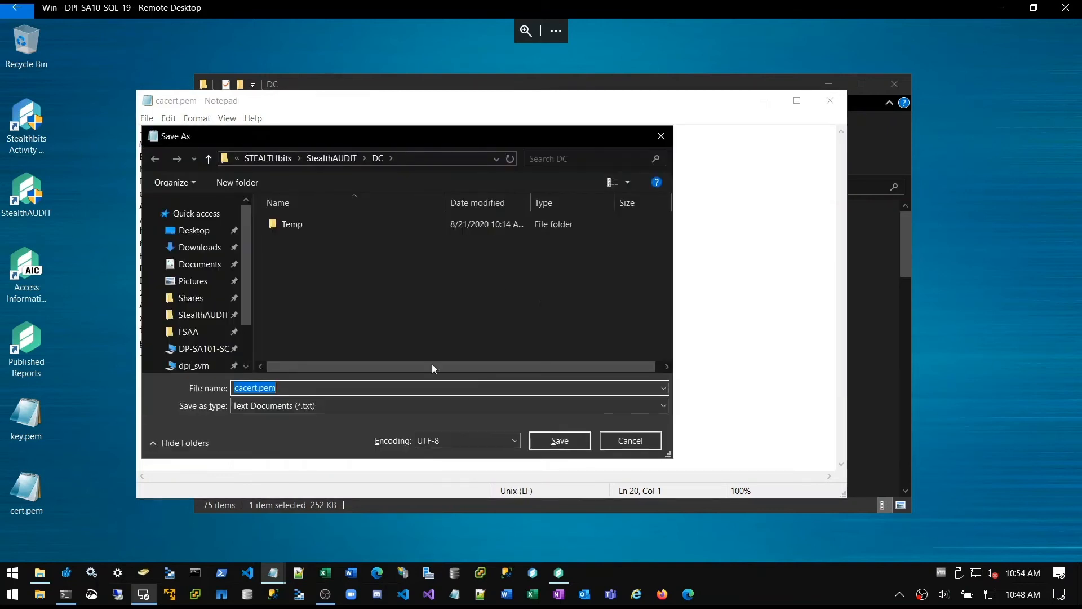
{"action": "left_click", "coordinate": [192, 230]}
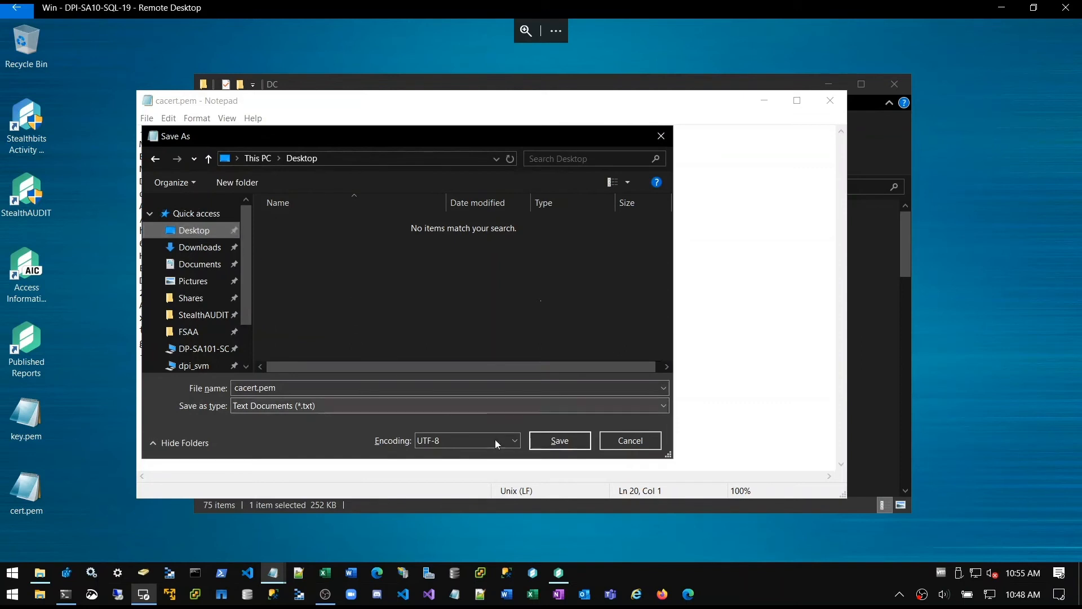
{"action": "left_click", "coordinate": [550, 441]}
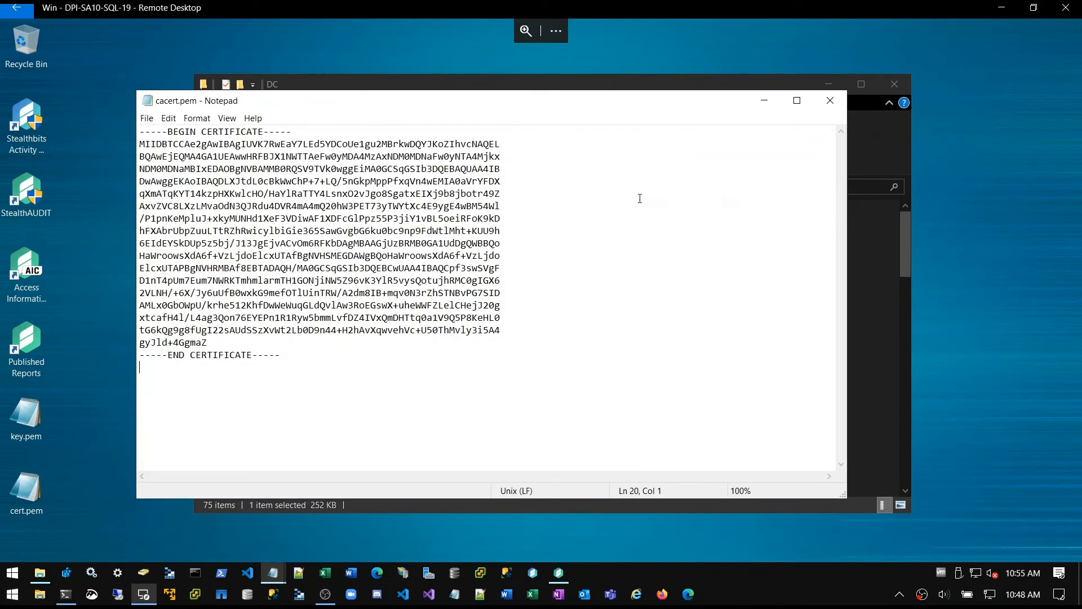
{"action": "left_click", "coordinate": [836, 104]}
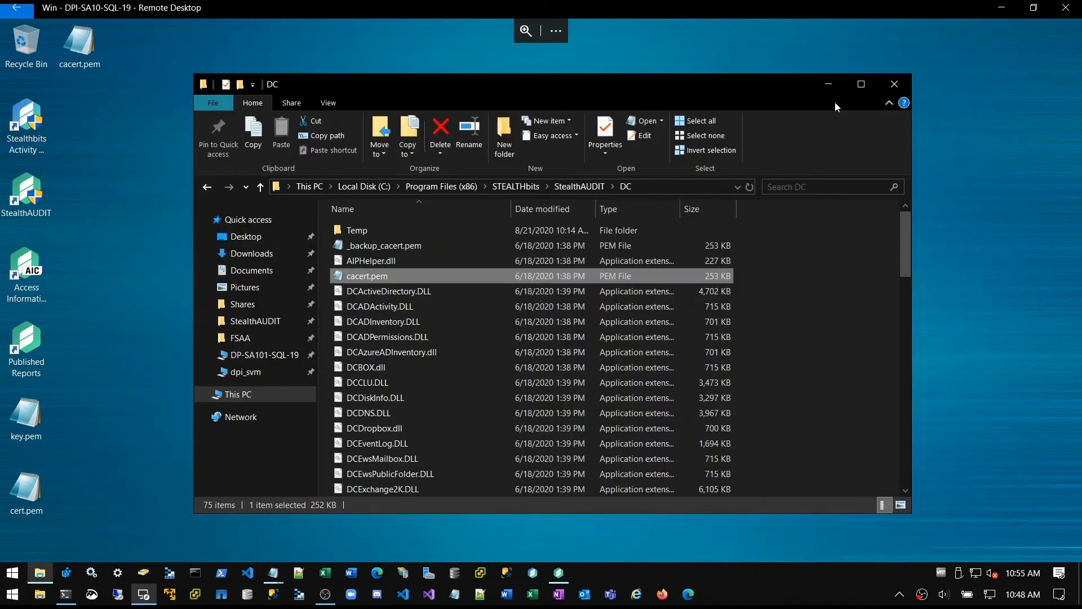
Step: Move the desktop cacert.pem into the DC folder, replacing the existing file with administrator permission, and check its certificate text
{"action": "left_click", "coordinate": [97, 65]}
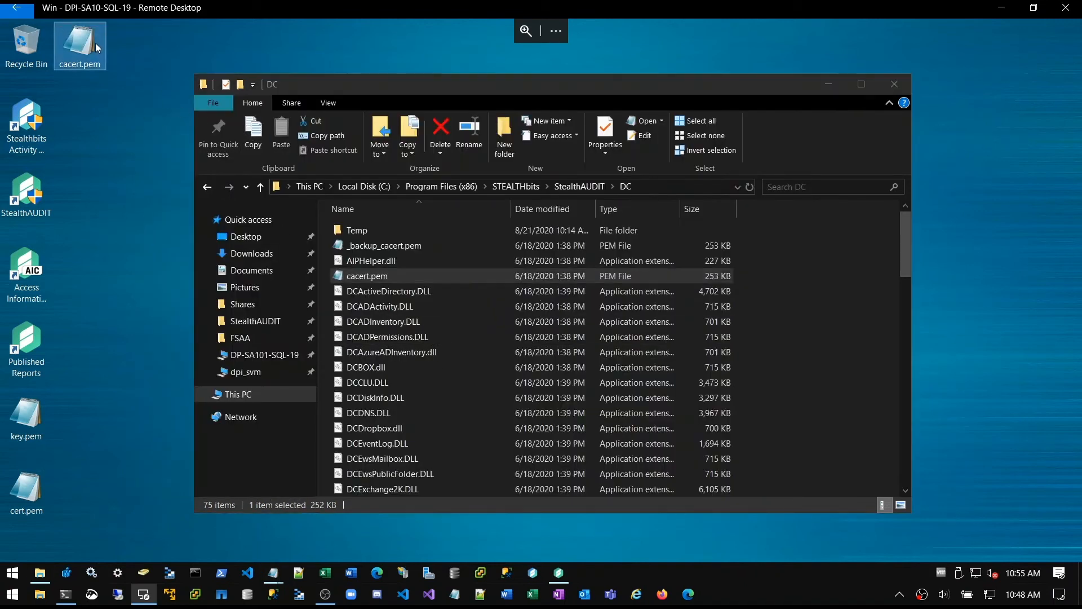
{"action": "right_click", "coordinate": [97, 66]}
{"action": "left_click", "coordinate": [53, 269]}
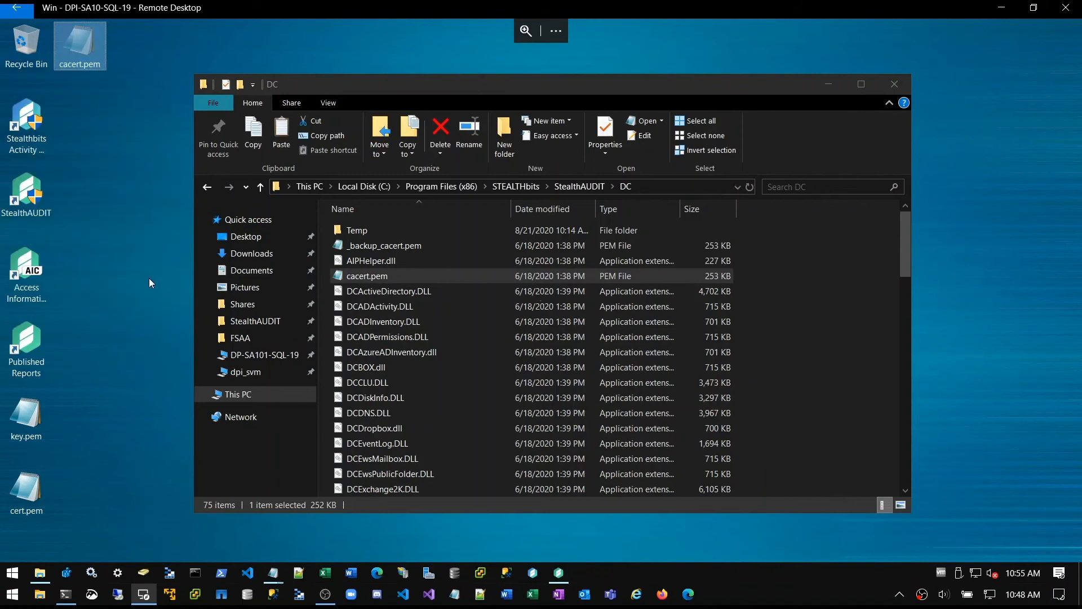
{"action": "right_click", "coordinate": [827, 404]}
{"action": "left_click", "coordinate": [752, 299]}
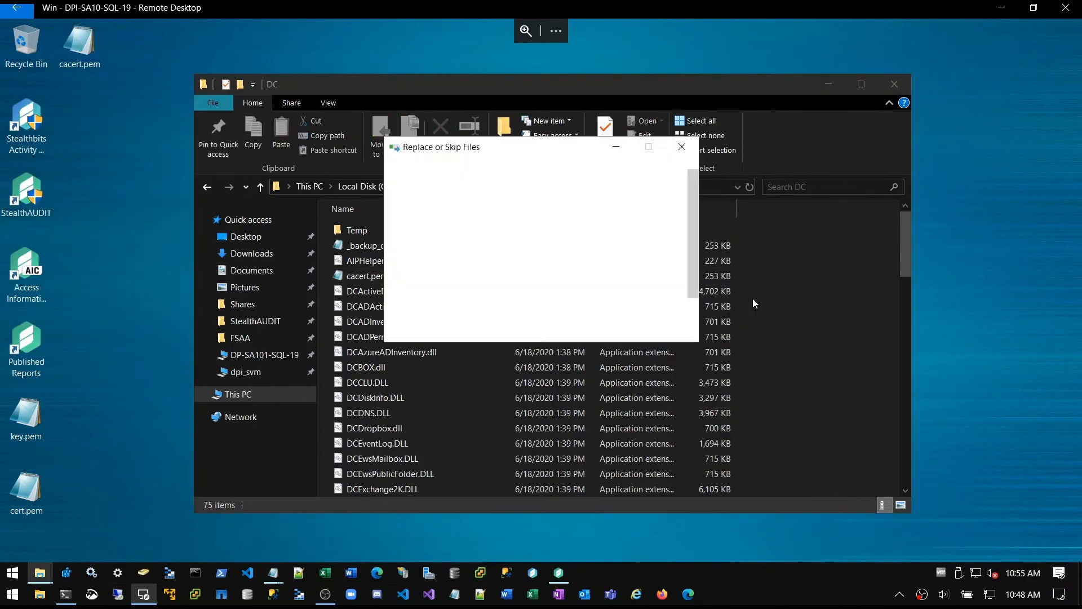
{"action": "left_click", "coordinate": [477, 227]}
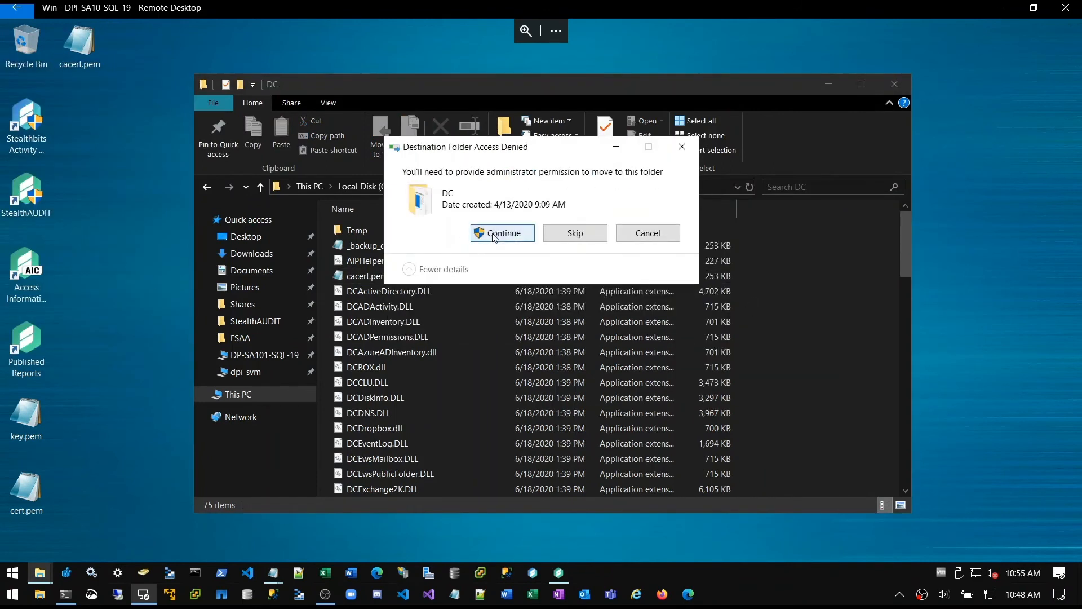
{"action": "left_click", "coordinate": [496, 236]}
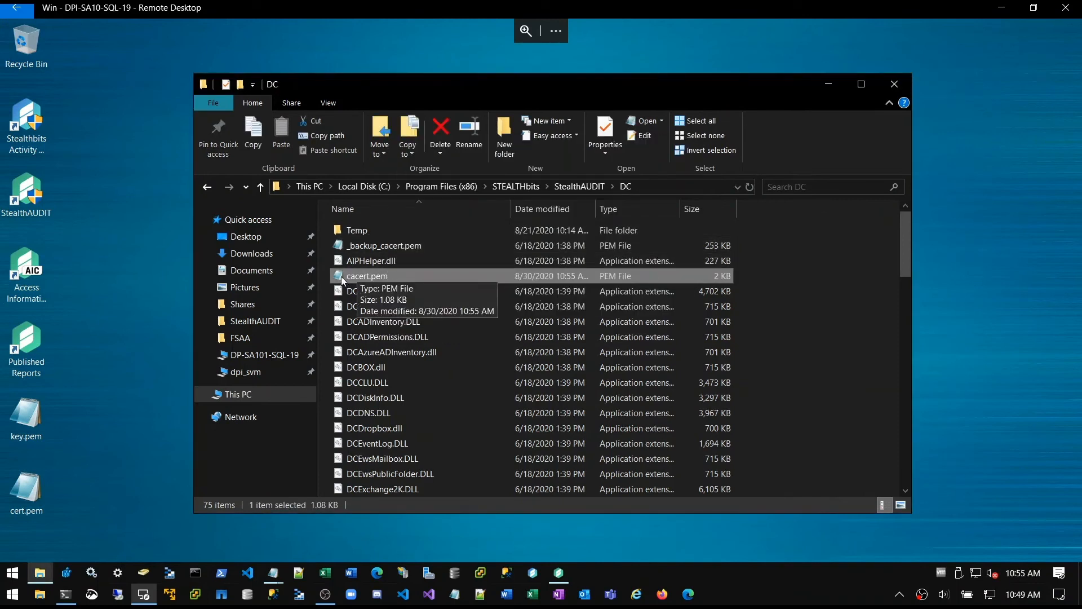
{"action": "double_click", "coordinate": [343, 276]}
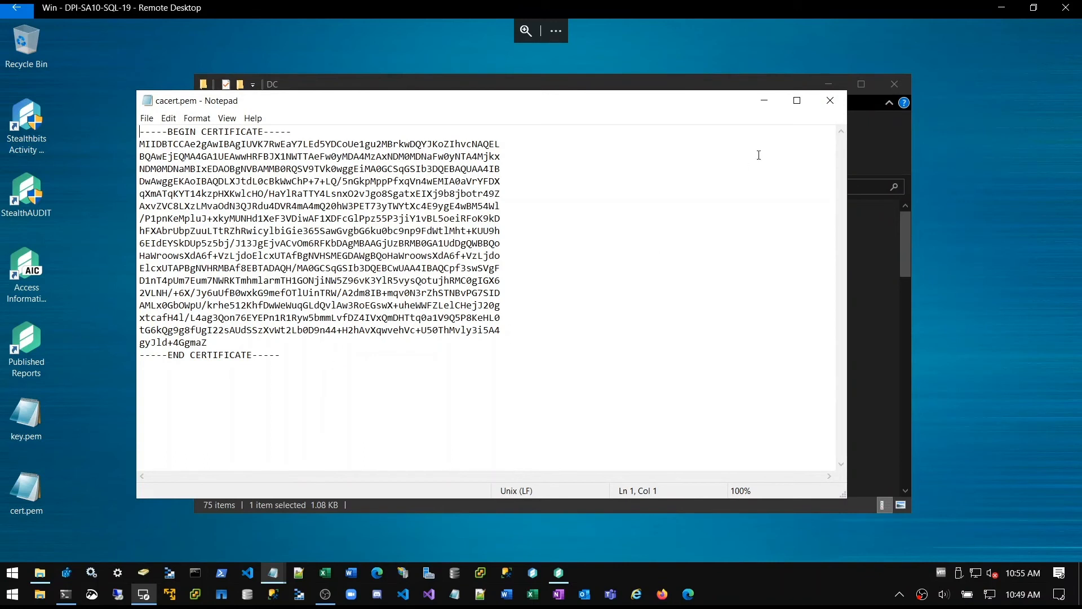
{"action": "left_click", "coordinate": [830, 102]}
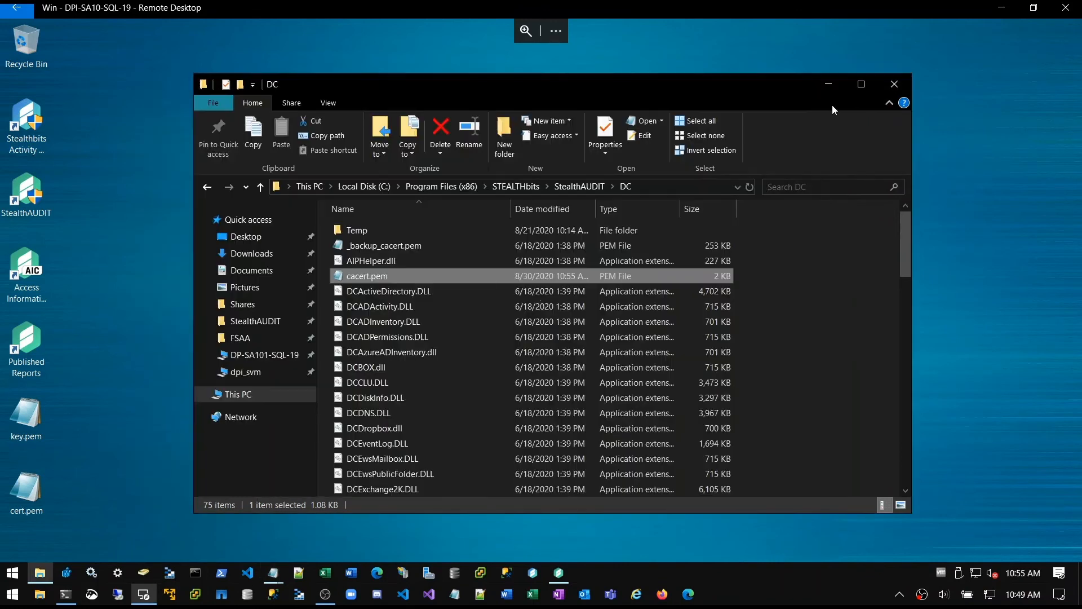
Step: Examine the cacert.pem in the StealthAUDIT root folder, then cacert.pem and _backup_cacert.pem in the DC folder, and put the file window away
{"action": "left_click", "coordinate": [566, 186]}
{"action": "scroll", "coordinate": [540, 254], "scroll_direction": "down", "scroll_amount": 5}
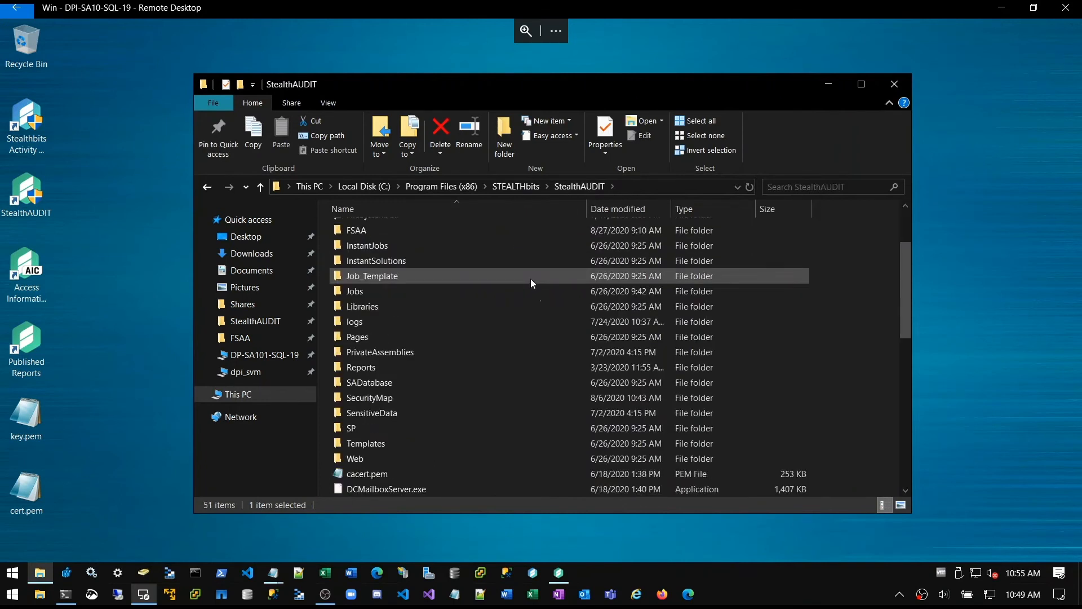
{"action": "left_click", "coordinate": [367, 385]}
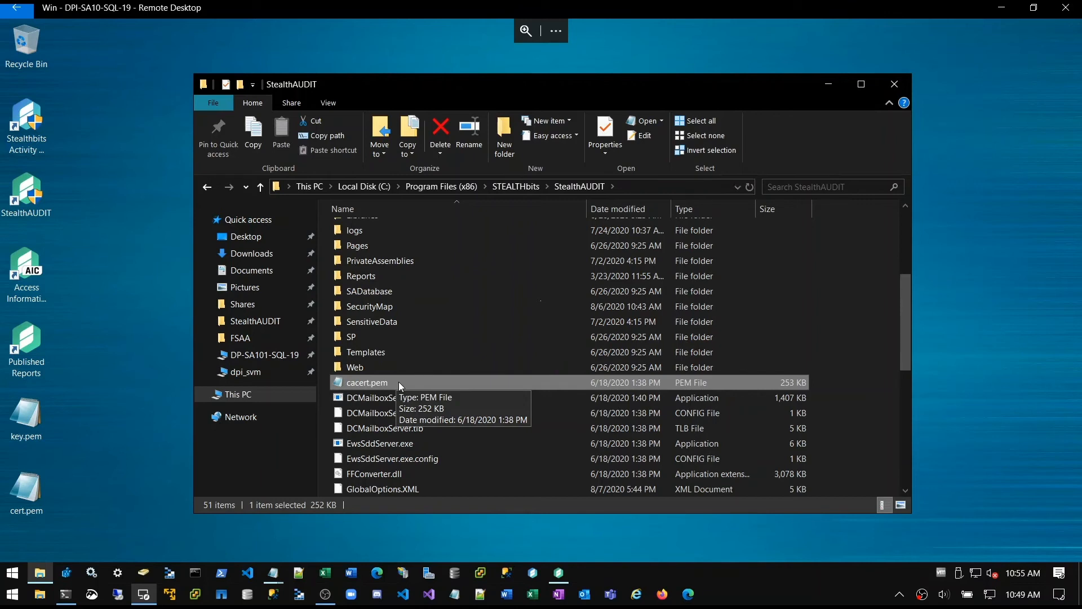
{"action": "scroll", "coordinate": [398, 381], "scroll_direction": "up", "scroll_amount": 4}
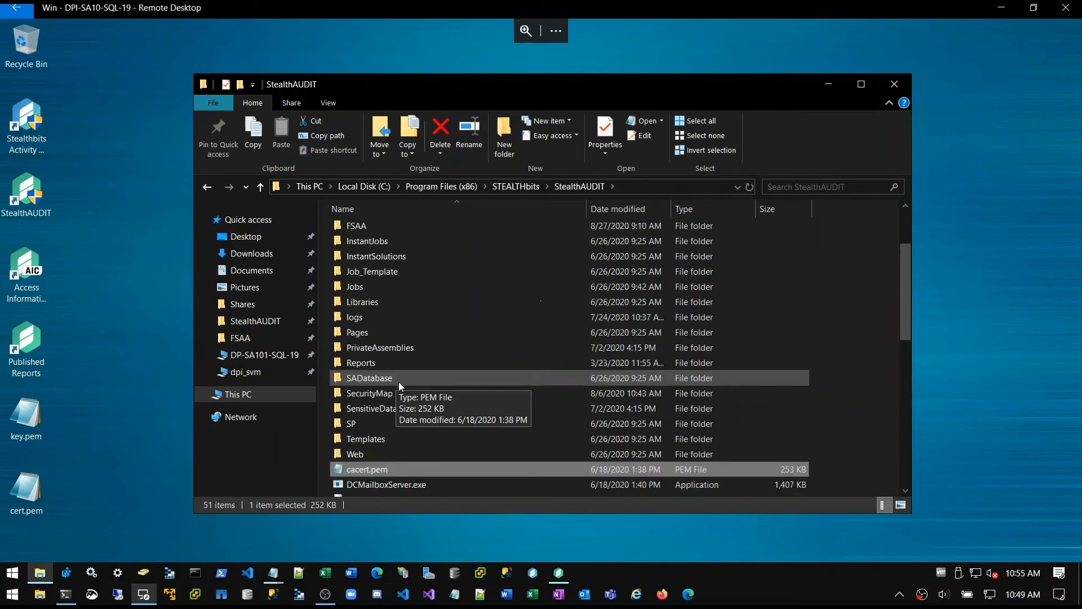
{"action": "left_click", "coordinate": [356, 293]}
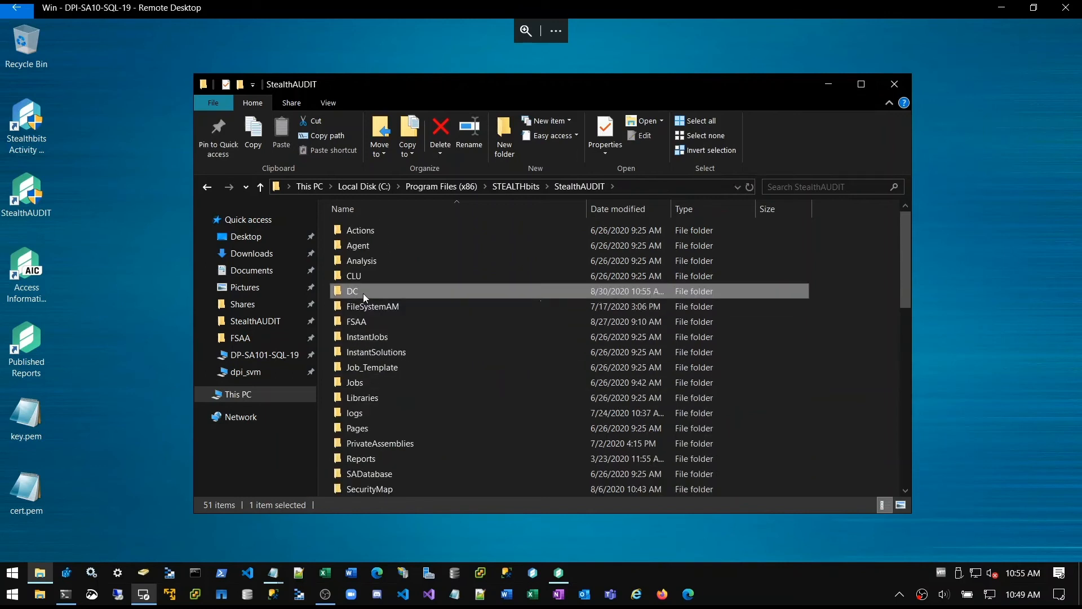
{"action": "double_click", "coordinate": [363, 293]}
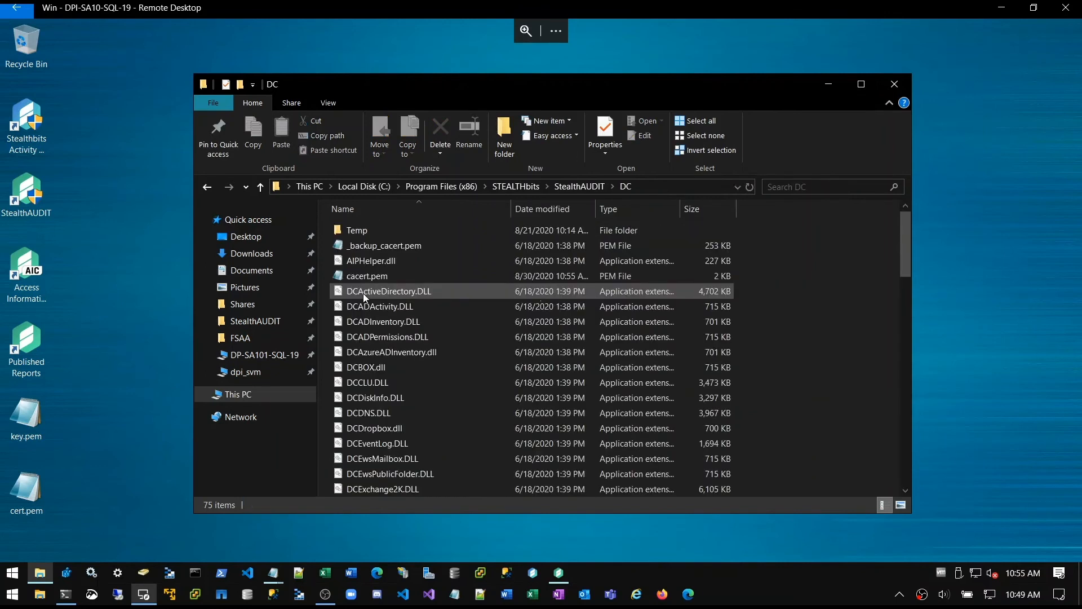
{"action": "left_click", "coordinate": [361, 281]}
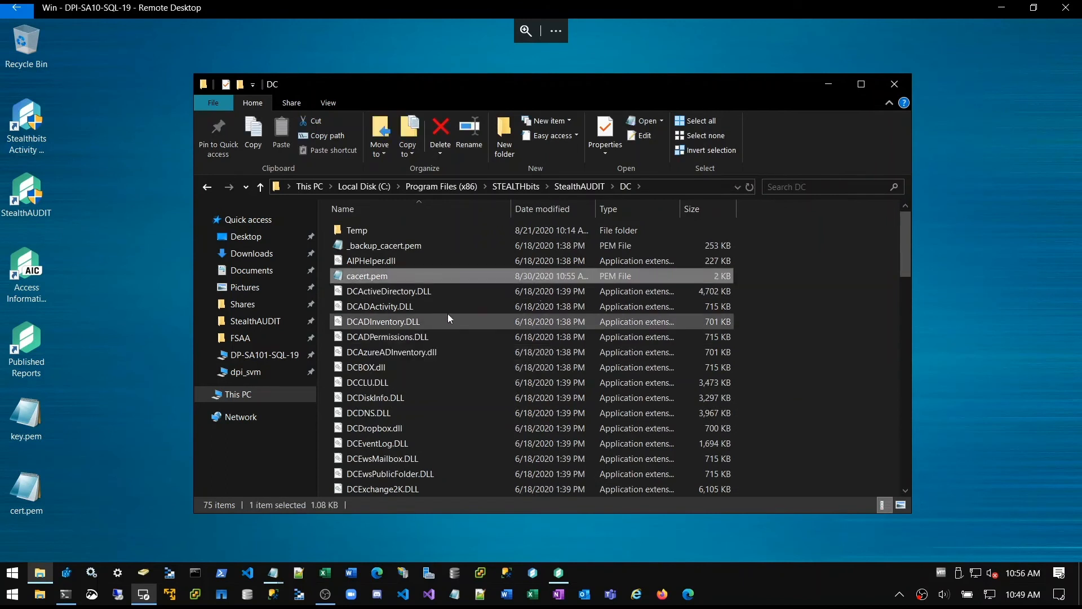
{"action": "left_click", "coordinate": [408, 247]}
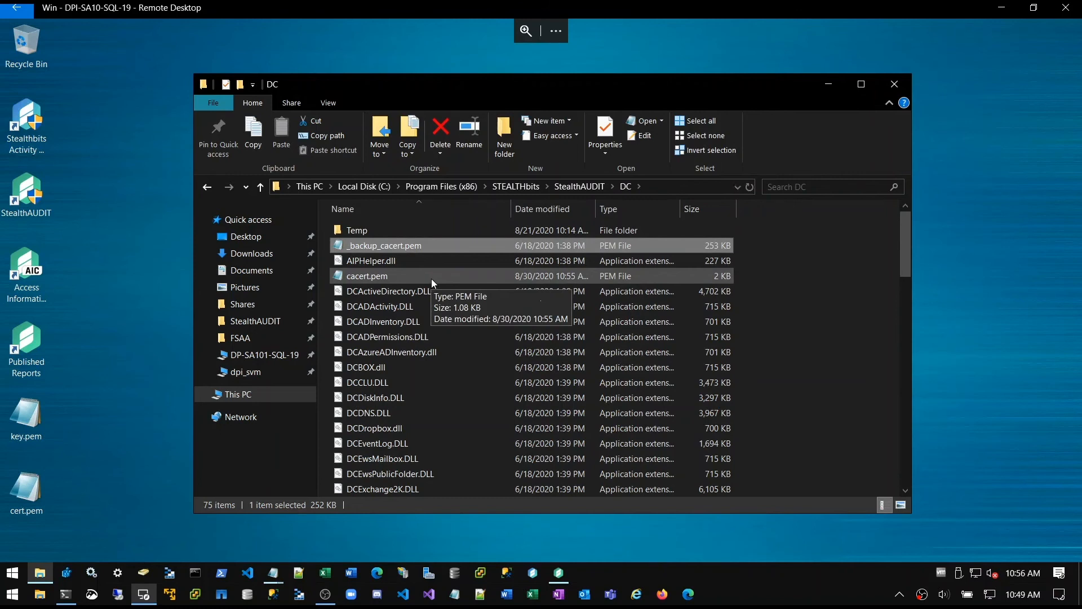
{"action": "left_click", "coordinate": [829, 90]}
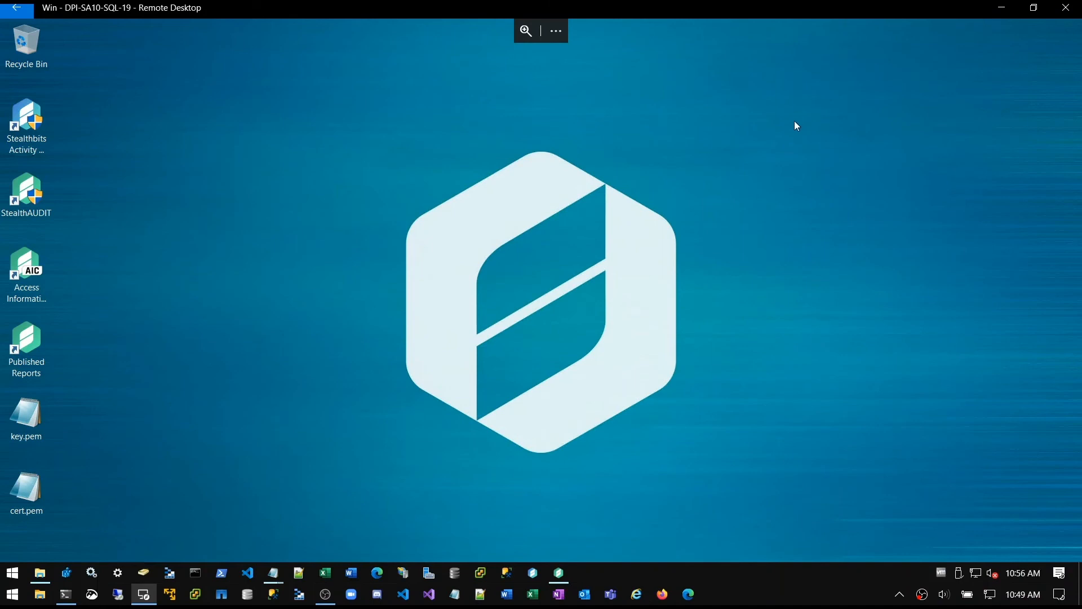
Step: Switch to StealthAUDIT and view the overviews of the 1-FSAA System Scans and 1-SEEK System Scans jobs
{"action": "mouse_move", "coordinate": [559, 579]}
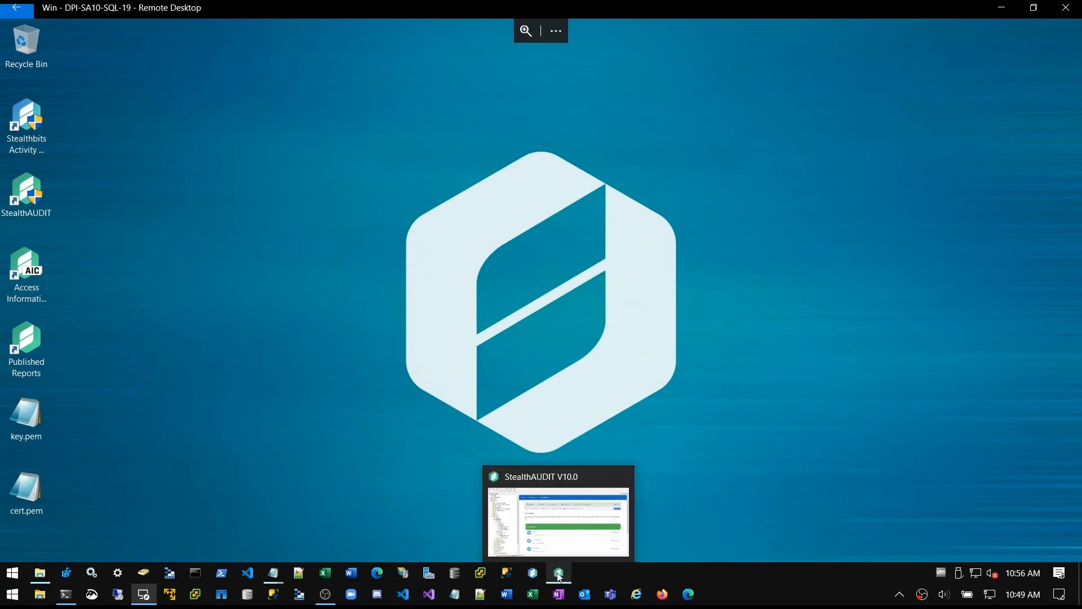
{"action": "left_click", "coordinate": [560, 576]}
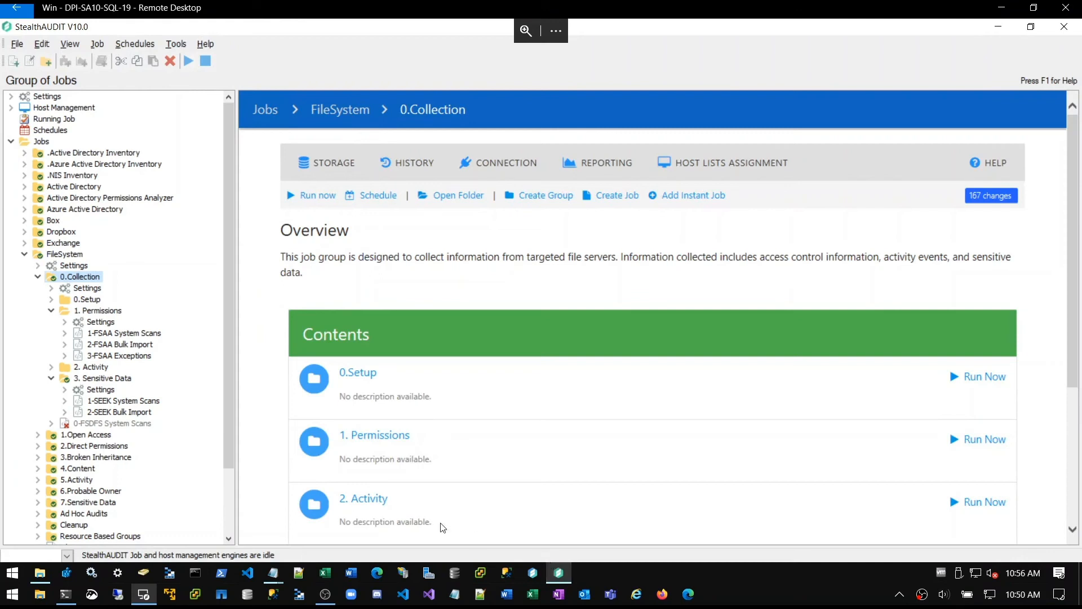
{"action": "left_click", "coordinate": [100, 335]}
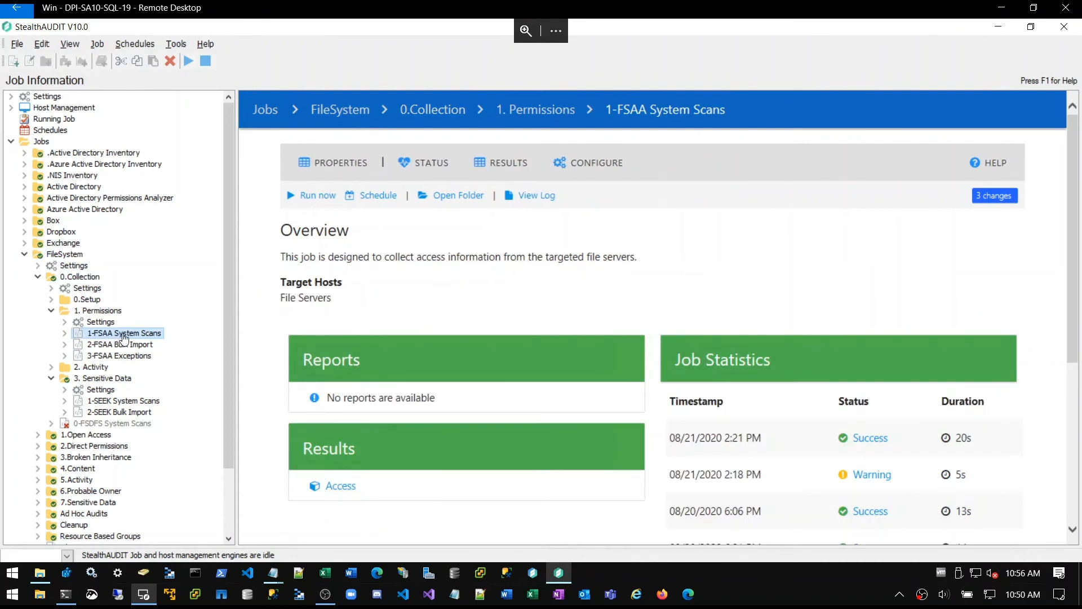
{"action": "left_click", "coordinate": [124, 401]}
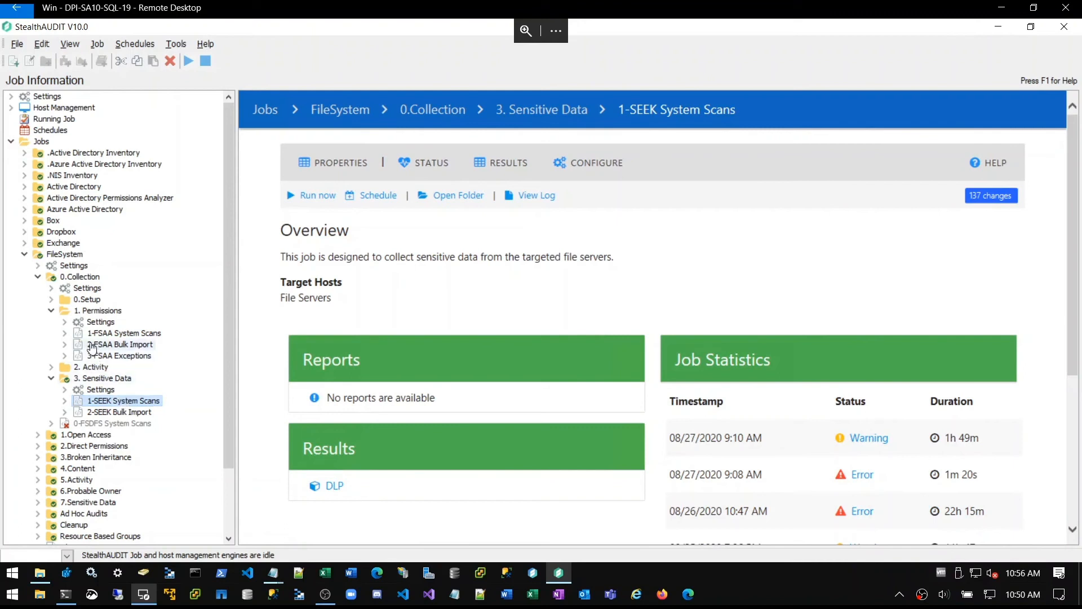
Step: Open the Scan Settings page of the data collector wizard for the 1-FSAA System Scans job's File System Scan query
{"action": "left_click", "coordinate": [65, 334]}
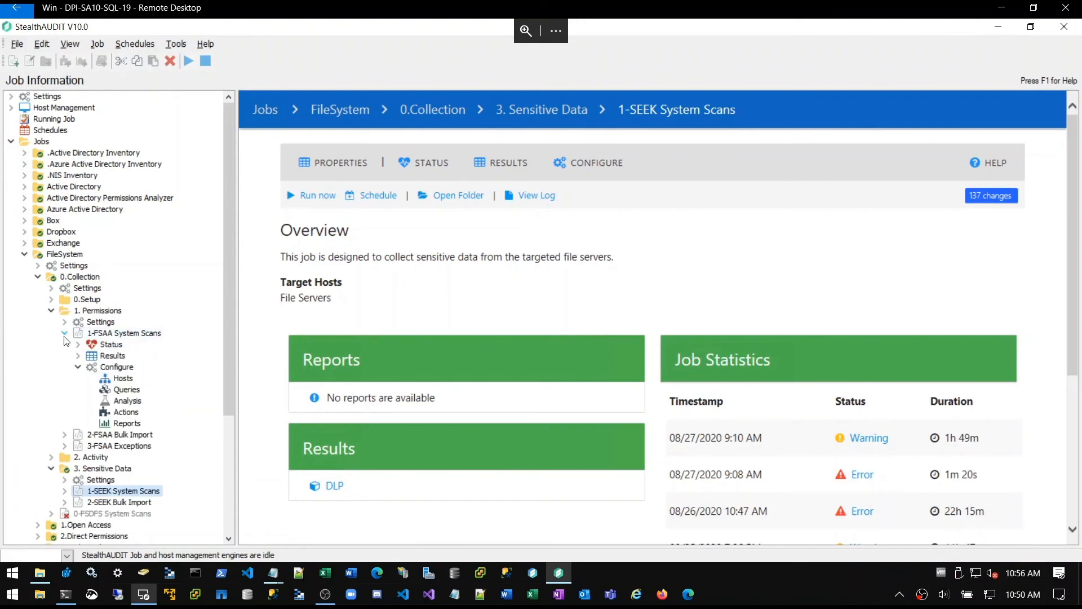
{"action": "left_click", "coordinate": [79, 368]}
{"action": "left_click", "coordinate": [116, 390]}
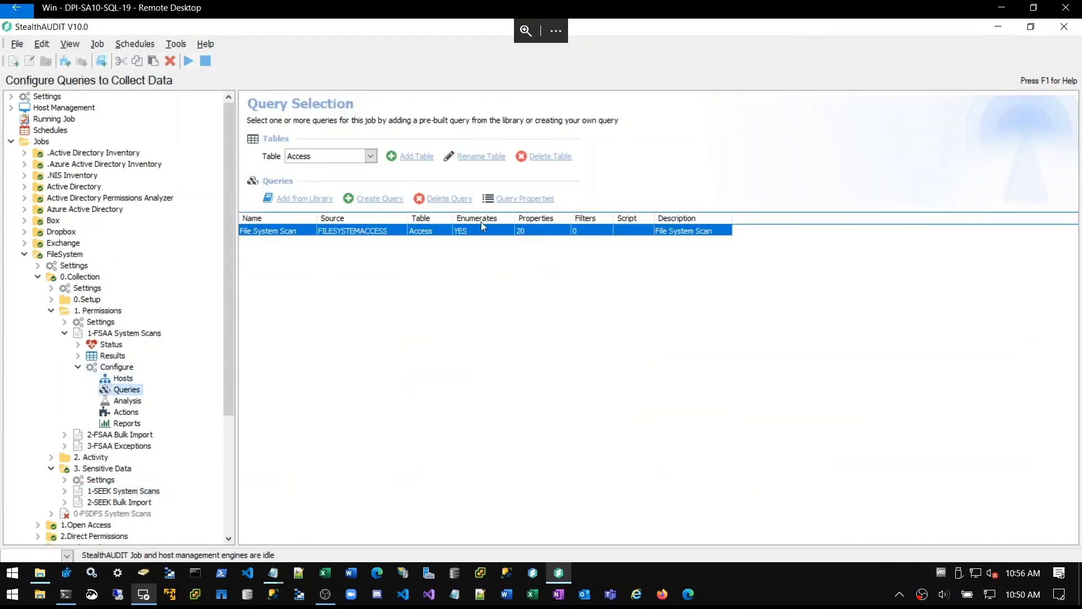
{"action": "left_click", "coordinate": [515, 201]}
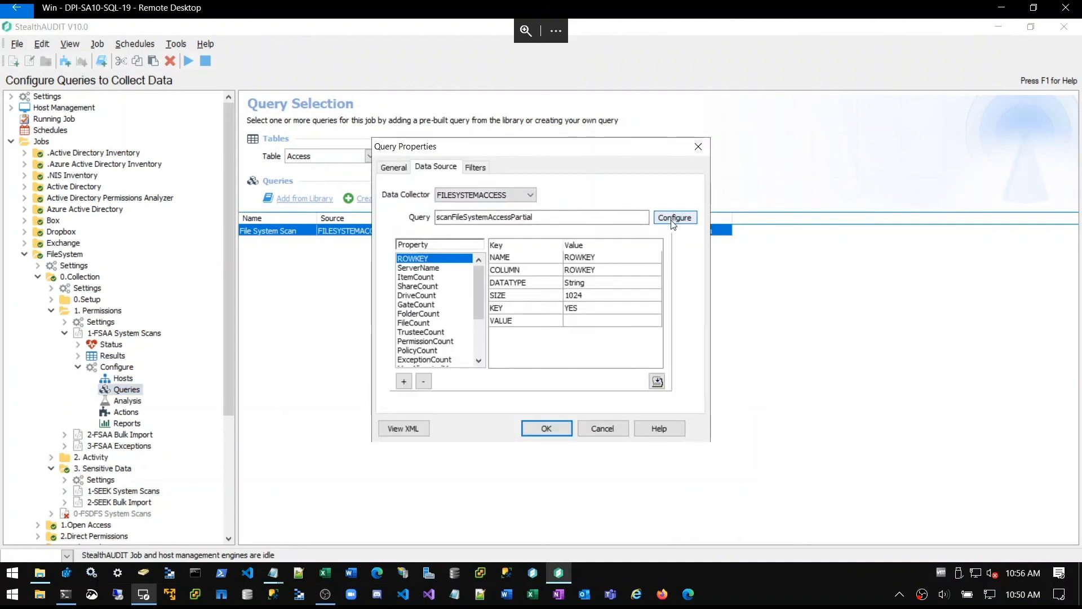
{"action": "left_click", "coordinate": [674, 221]}
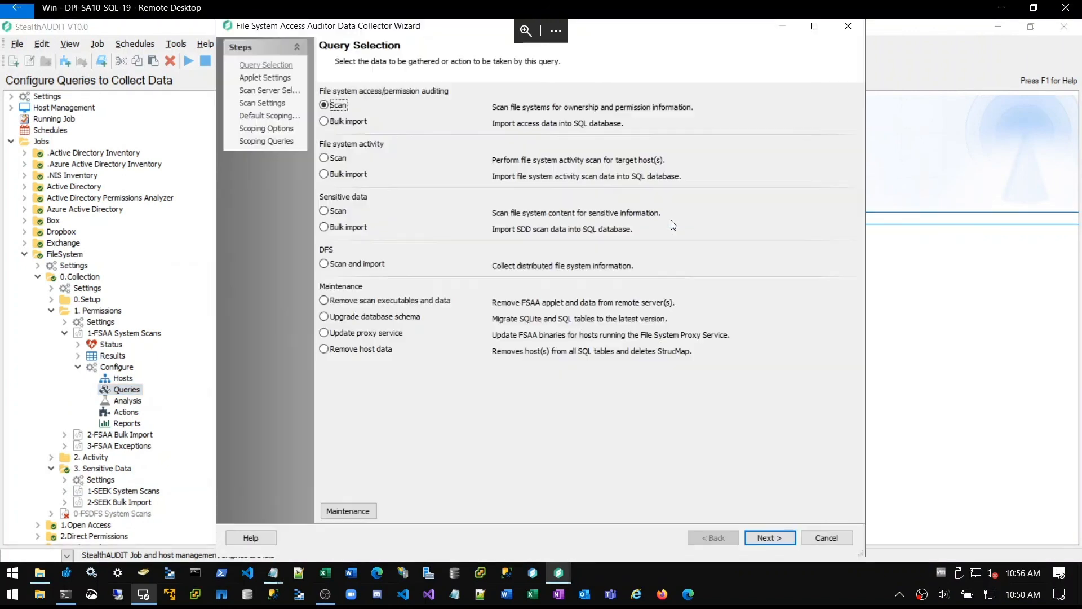
{"action": "left_click", "coordinate": [276, 108]}
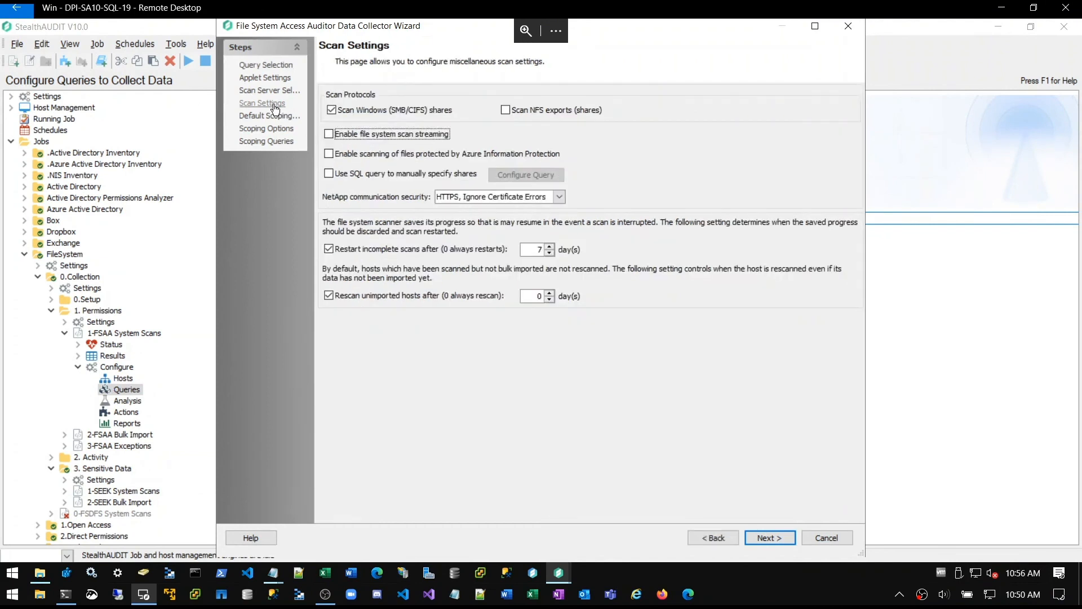
Step: Set the NetApp communication security to HTTPS, complete the remaining wizard pages, and save the query properties
{"action": "left_click", "coordinate": [559, 201]}
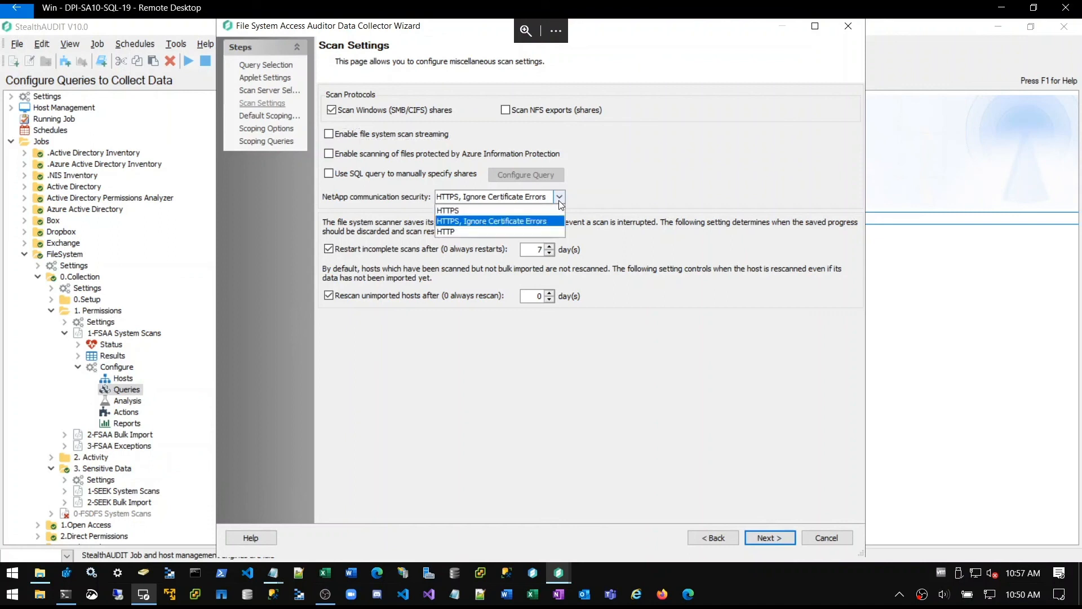
{"action": "left_click", "coordinate": [535, 211]}
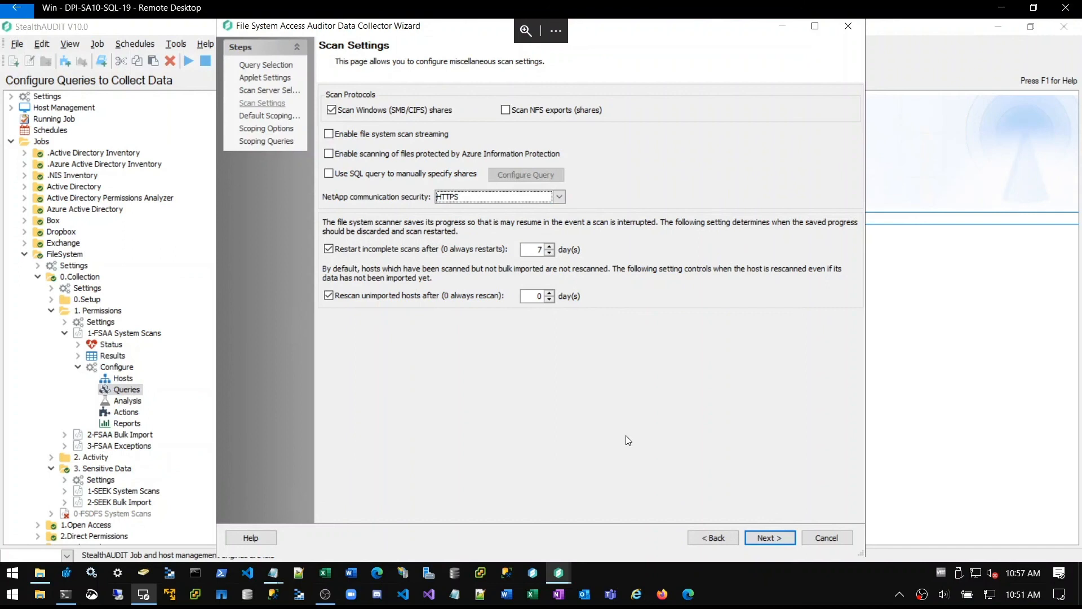
{"action": "left_click", "coordinate": [766, 541]}
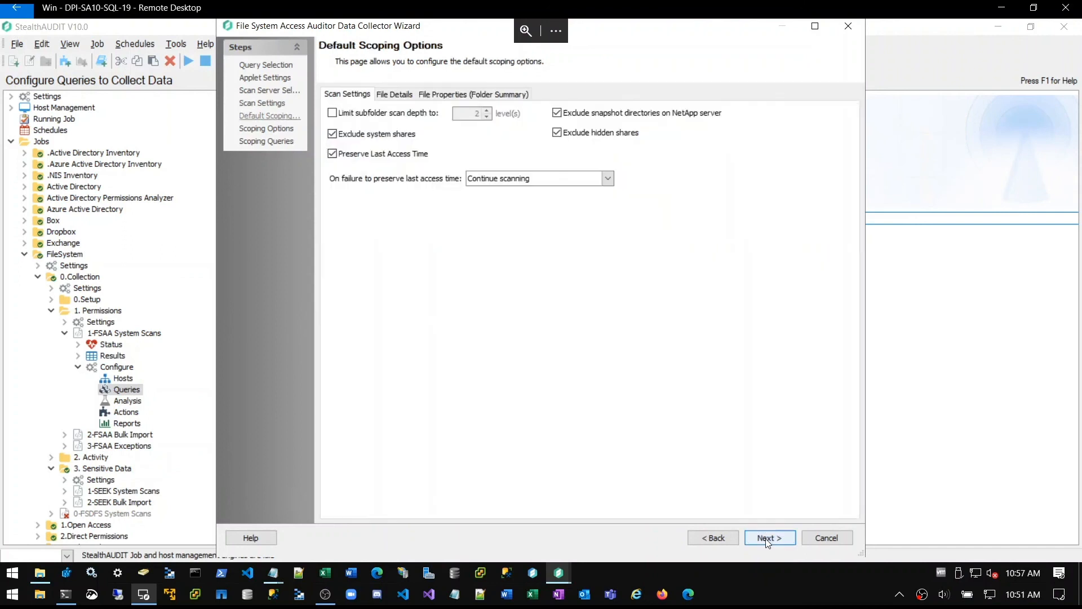
{"action": "left_click", "coordinate": [767, 541]}
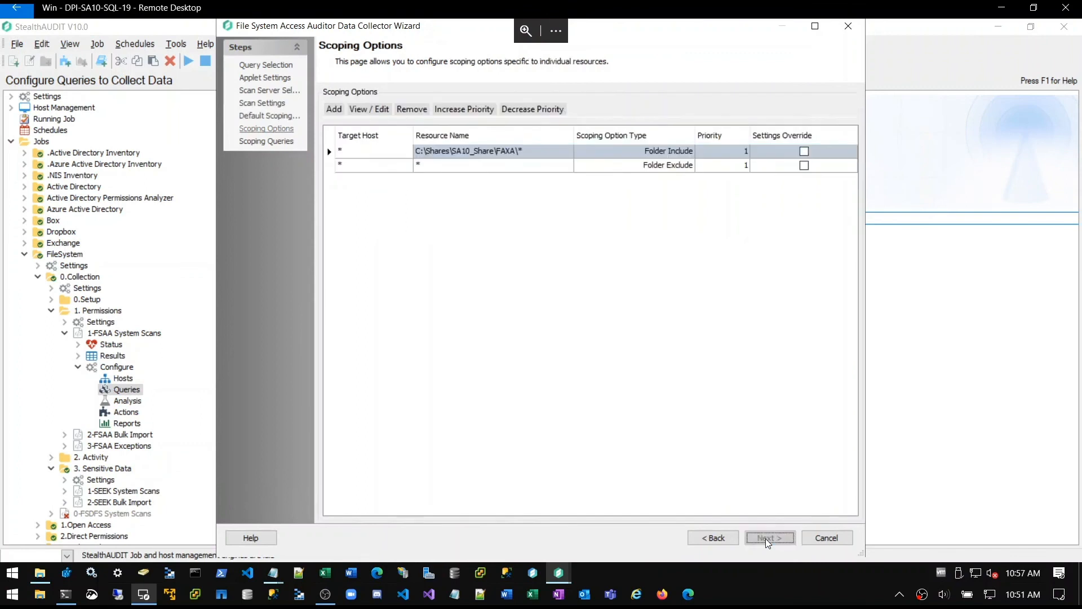
{"action": "left_click", "coordinate": [767, 539]}
{"action": "left_click", "coordinate": [770, 539]}
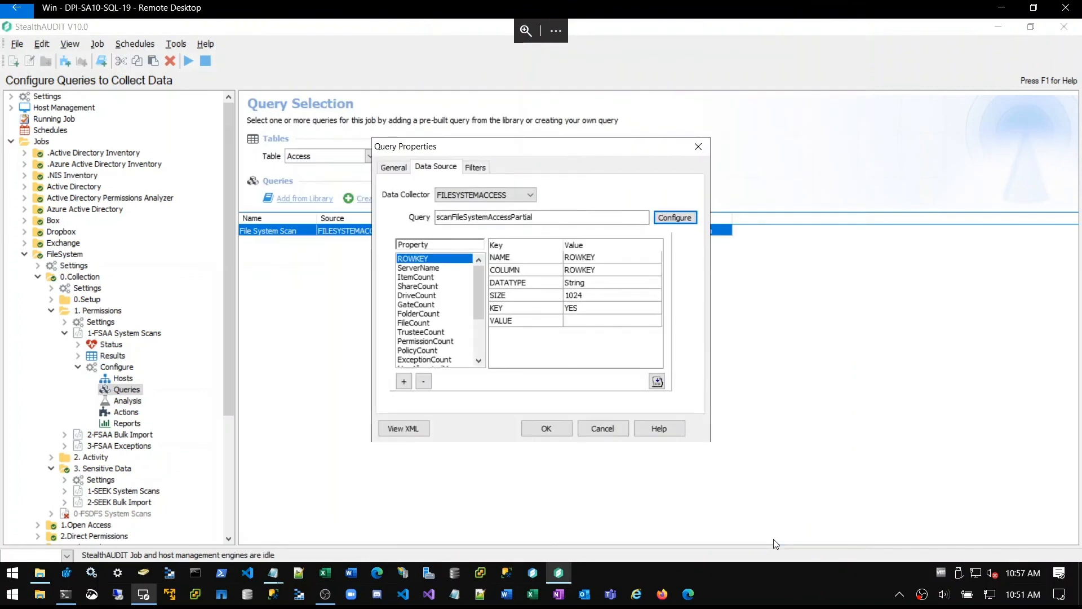
{"action": "left_click", "coordinate": [546, 429]}
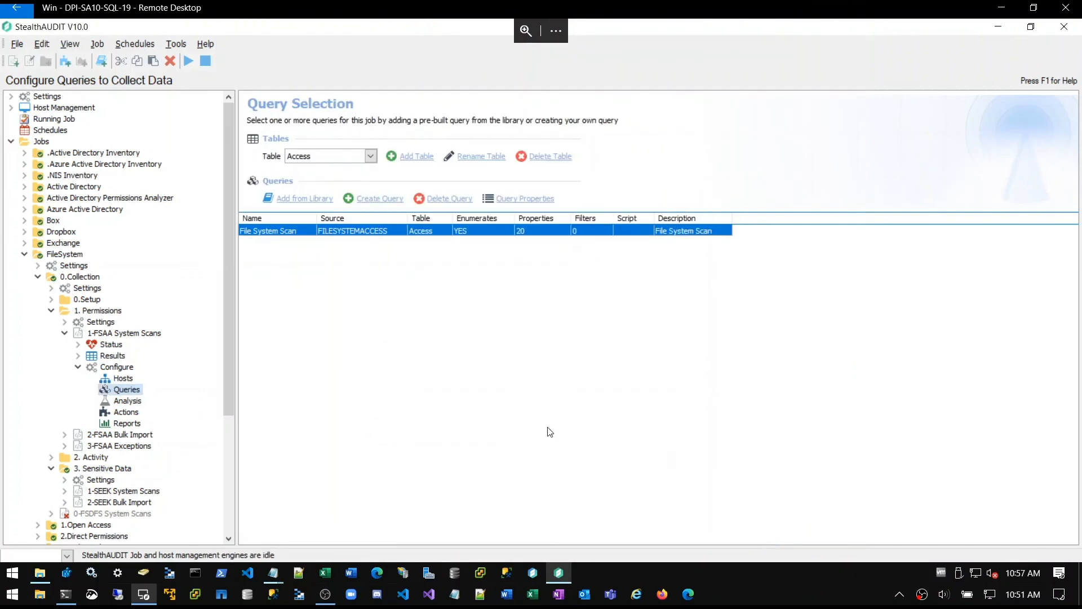
Step: Open the 1-SEEK System Scans job under 3. Sensitive Data
{"action": "left_click", "coordinate": [138, 494]}
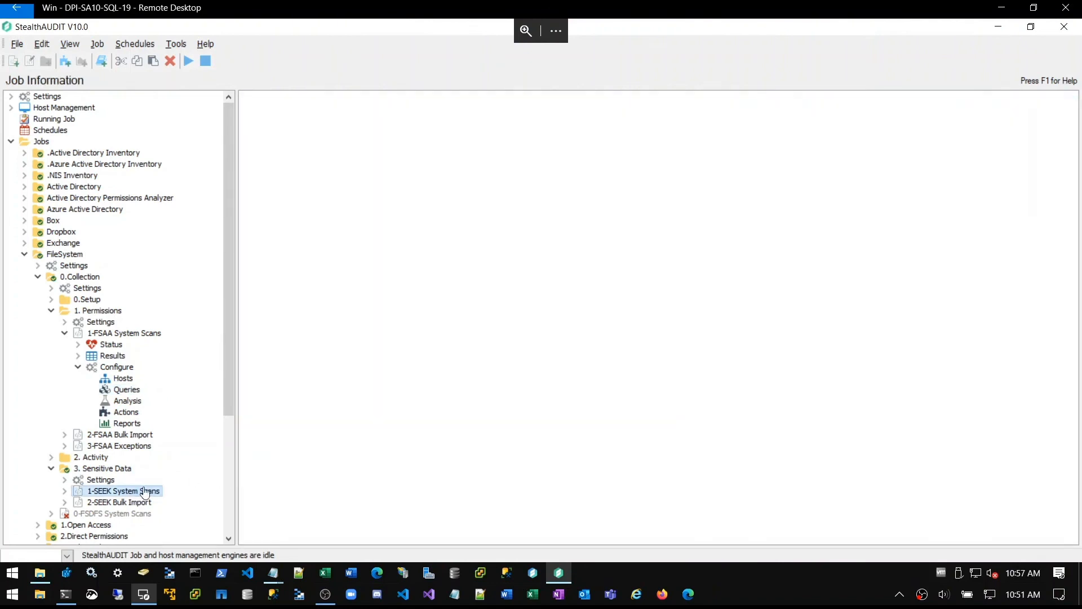